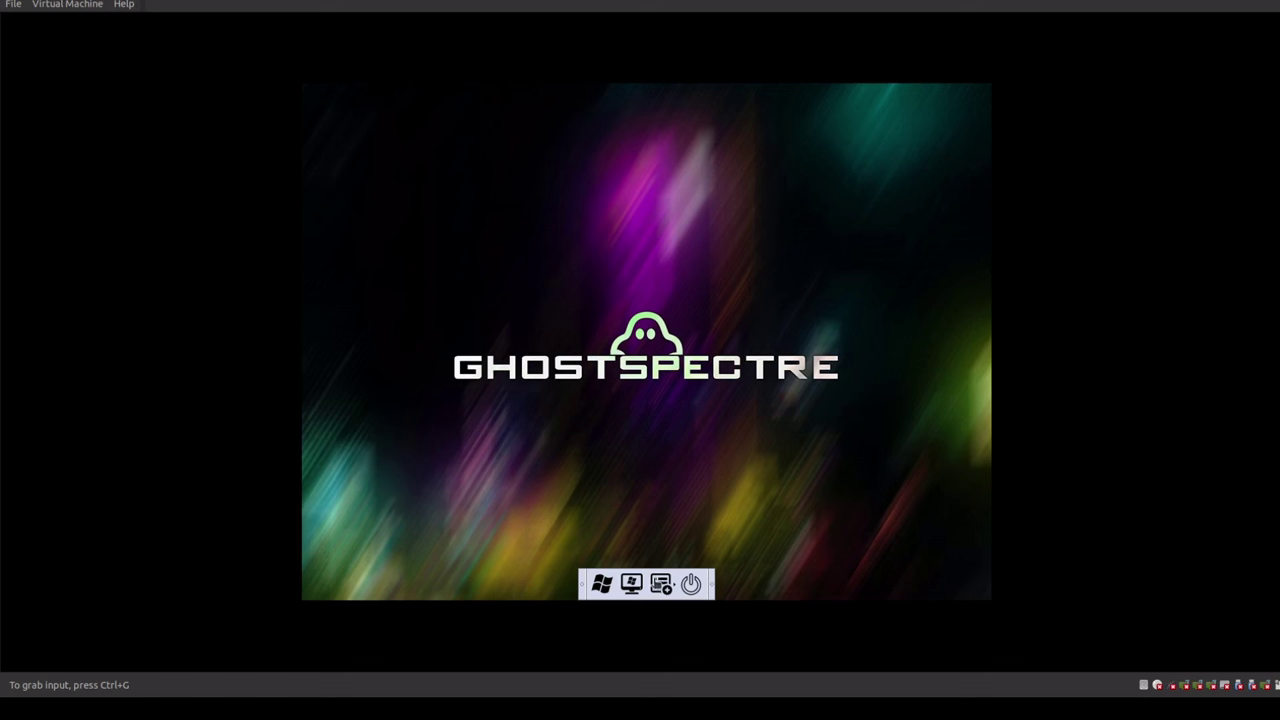
Browse the boot launcher's tools list and This PC, then launch Windows Setup
{"action": "left_click", "coordinate": [664, 586]}
{"action": "left_click", "coordinate": [664, 586]}
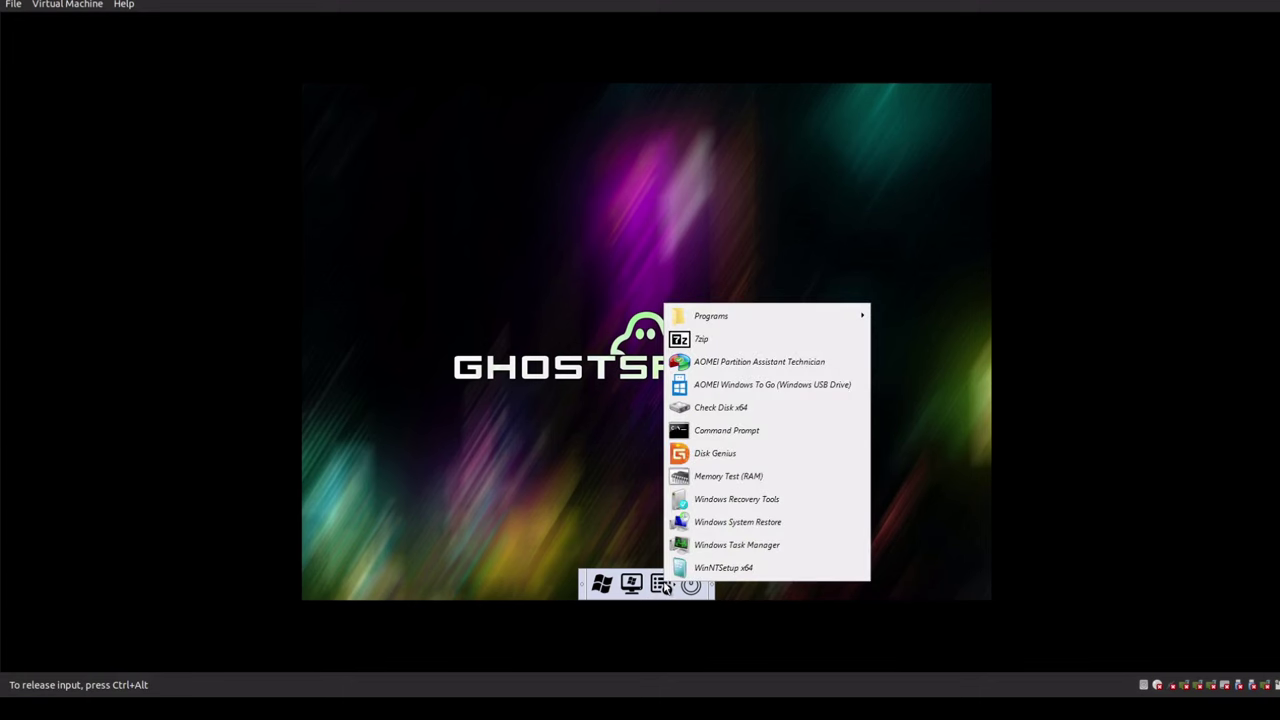
{"action": "left_click", "coordinate": [664, 586]}
{"action": "left_click", "coordinate": [664, 586]}
{"action": "left_click", "coordinate": [631, 586]}
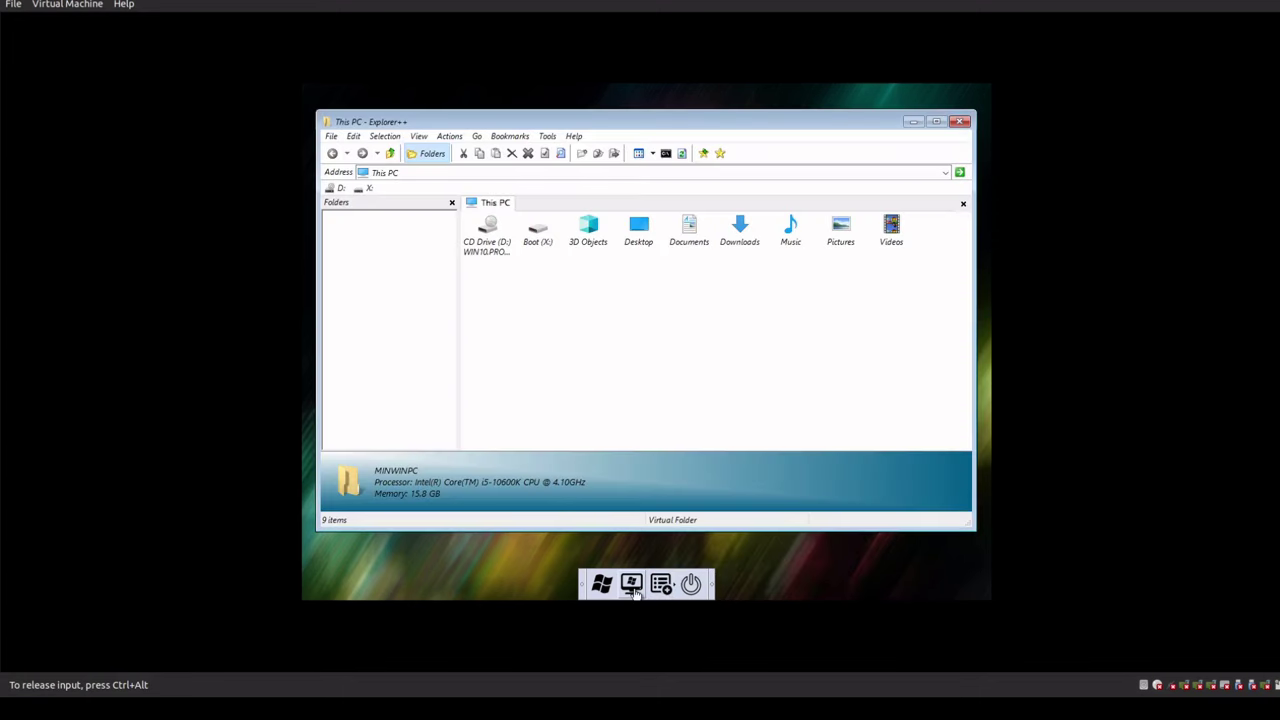
{"action": "left_click", "coordinate": [960, 122]}
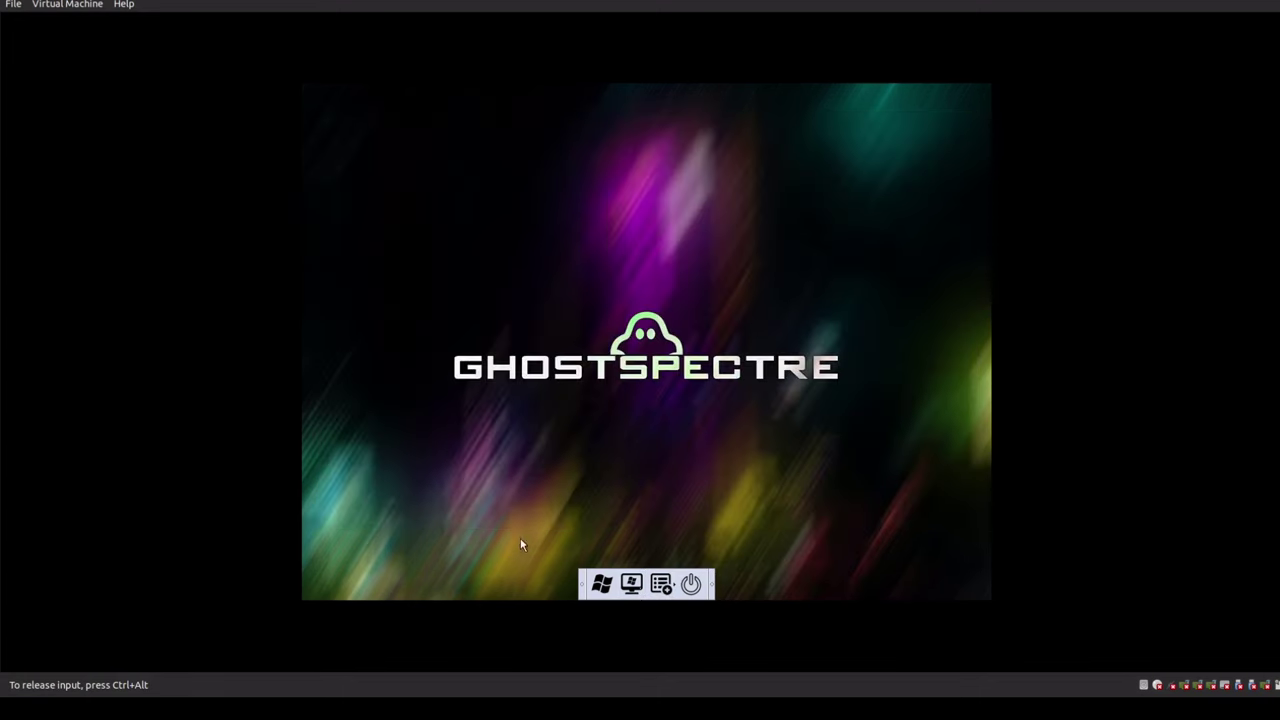
{"action": "left_click", "coordinate": [602, 585]}
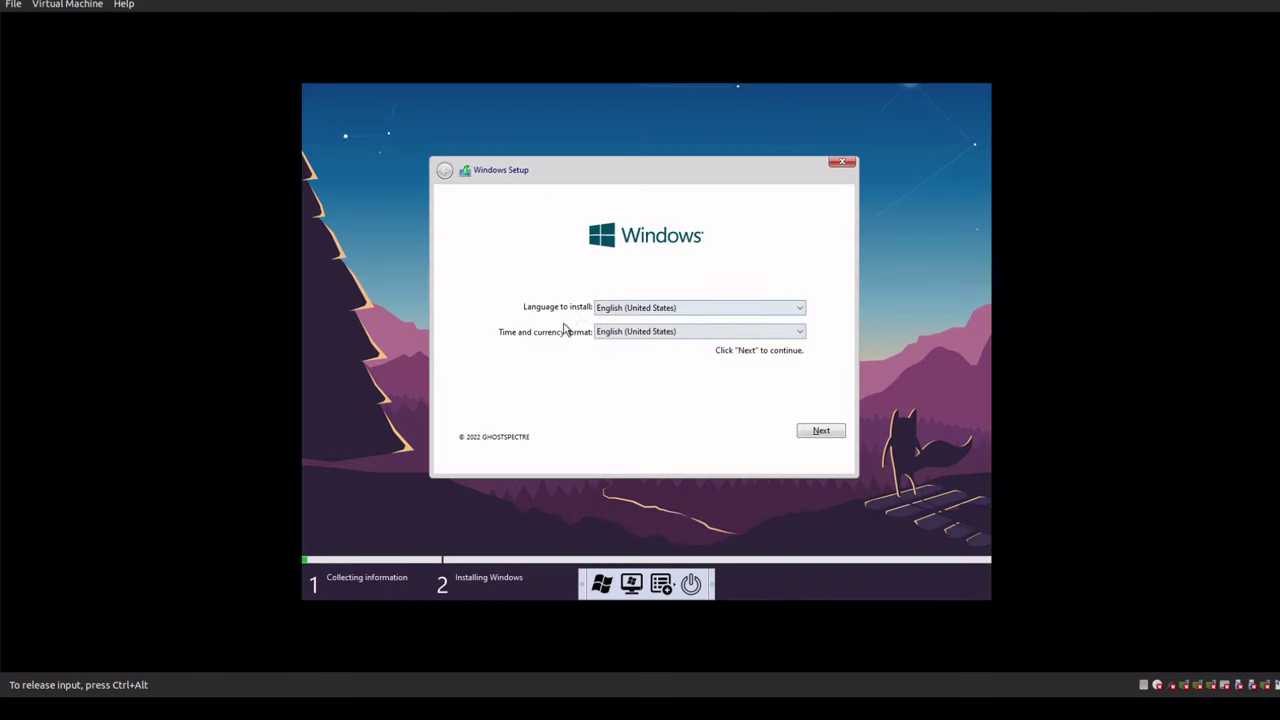
Keep English (United States), skip the product key, and pick the WINDOWS 10 PRO - COMPACT + DEF edition
{"action": "key", "text": "ctrl+alt"}
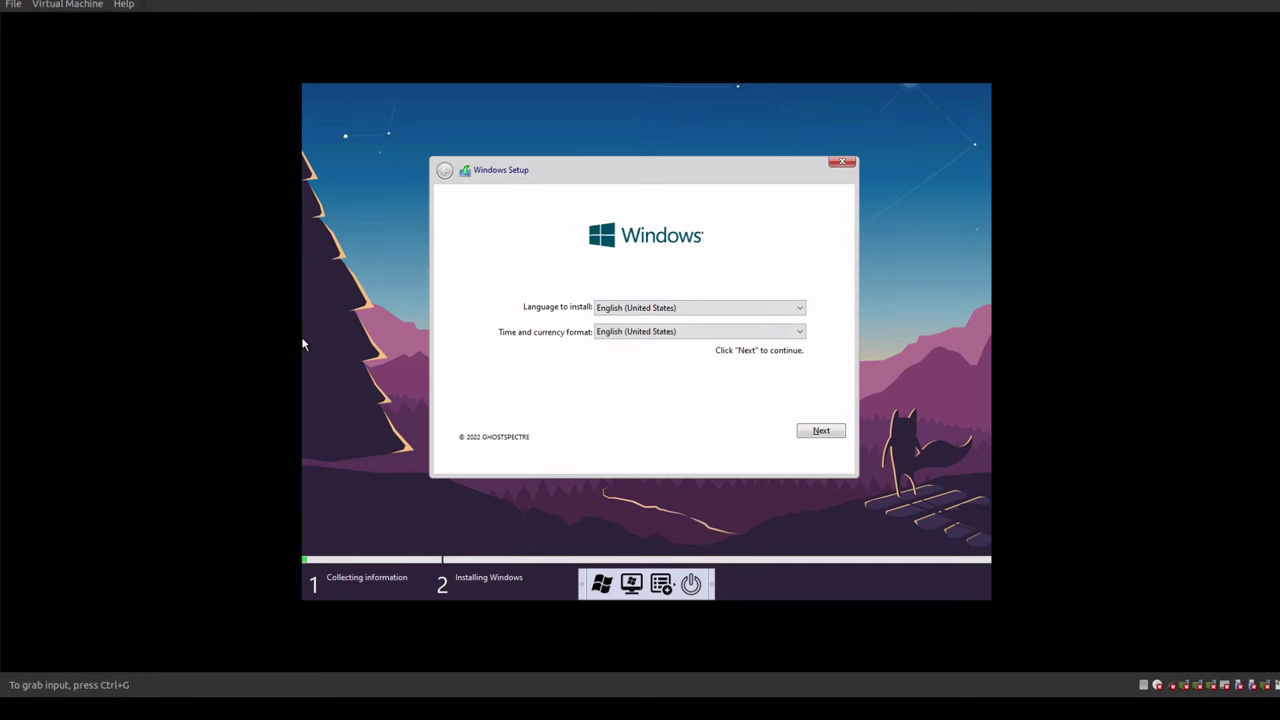
{"action": "left_click", "coordinate": [304, 344]}
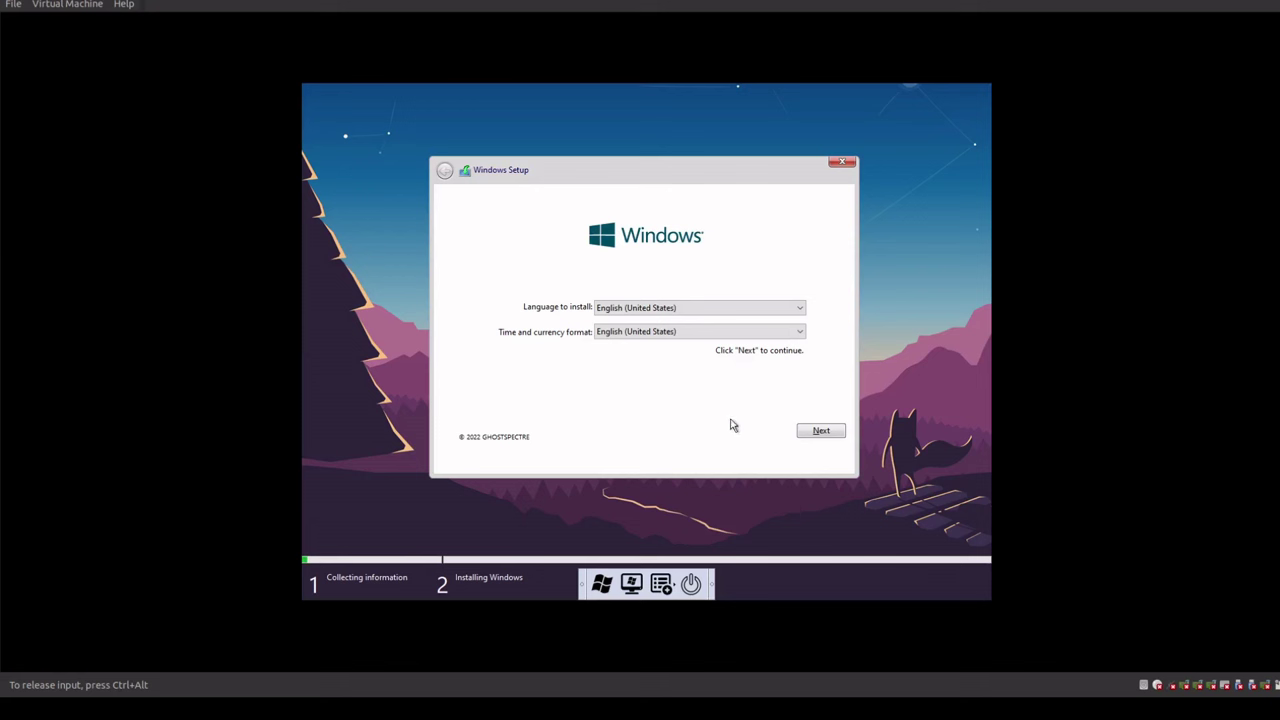
{"action": "left_click", "coordinate": [820, 431]}
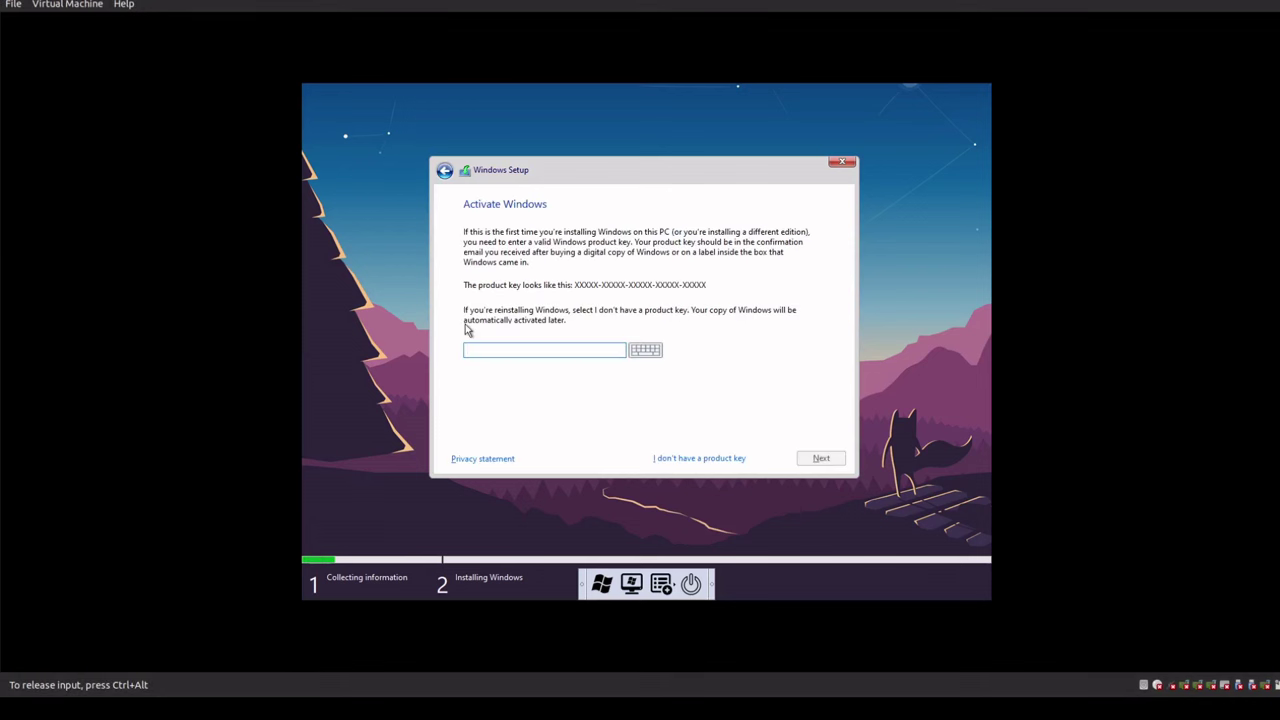
{"action": "left_click", "coordinate": [713, 459]}
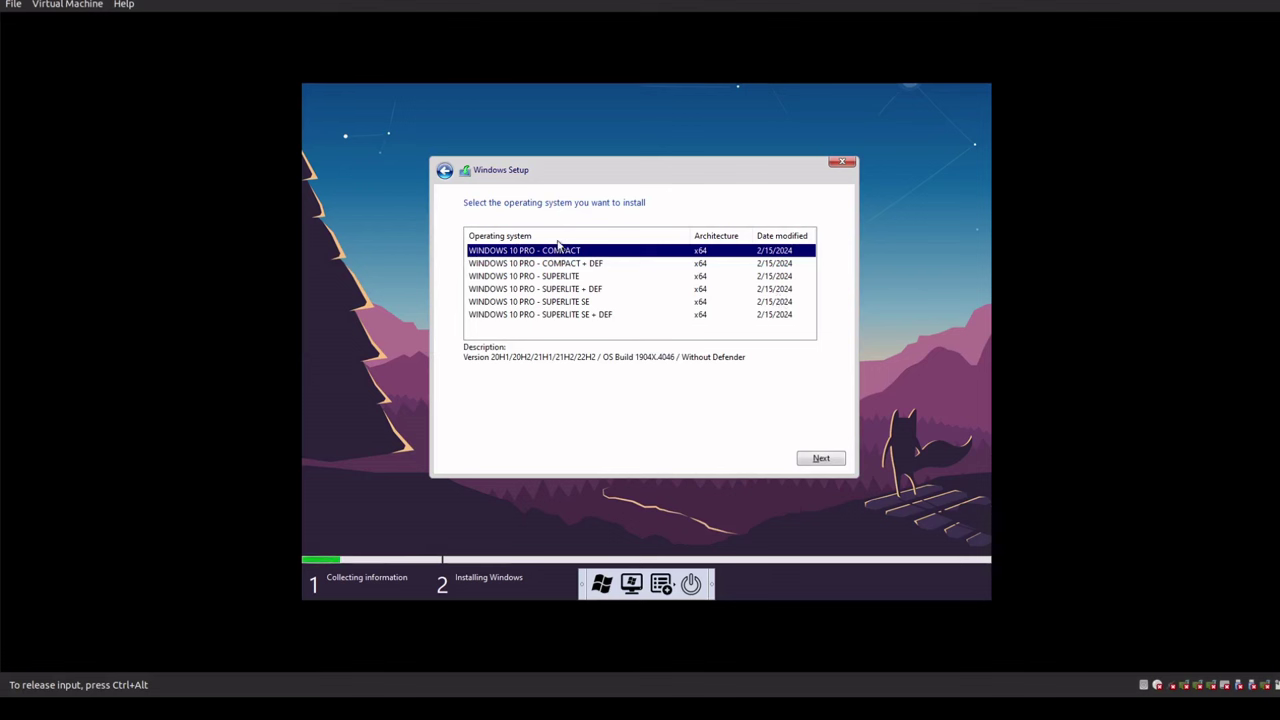
{"action": "left_click", "coordinate": [547, 264]}
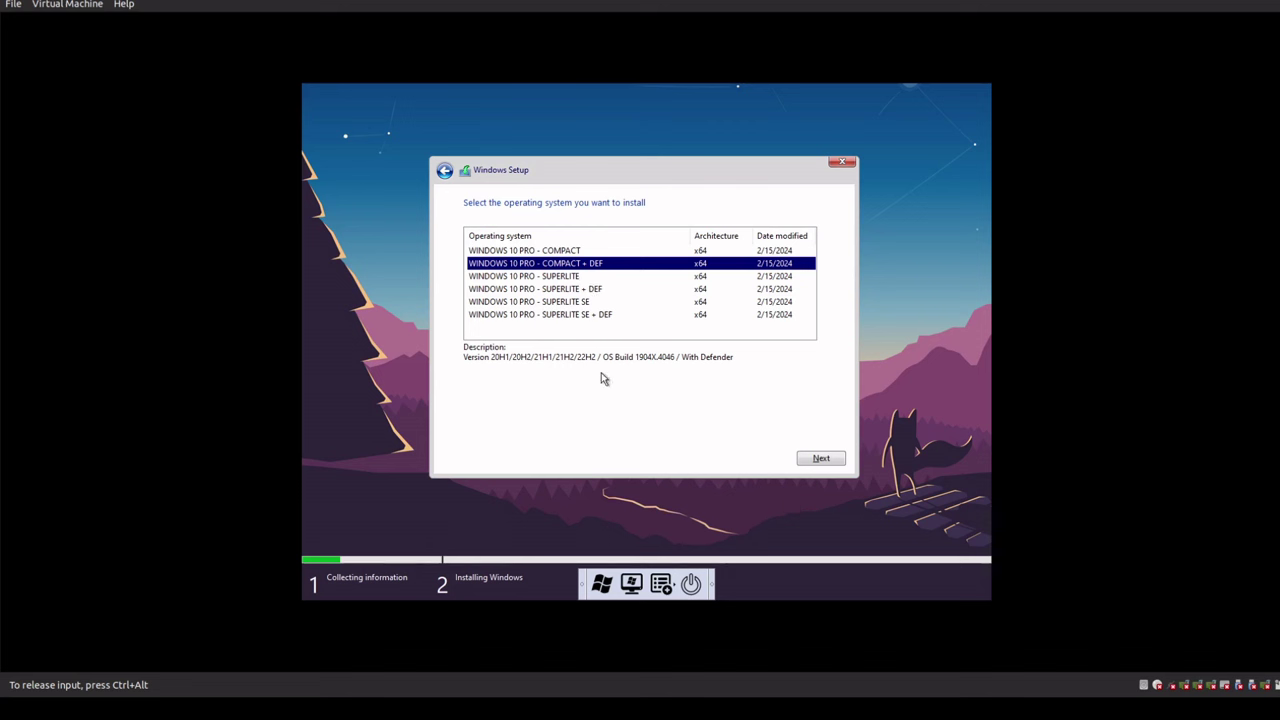
Continue with the chosen edition and accept the license terms
{"action": "key", "text": "ctrl+alt"}
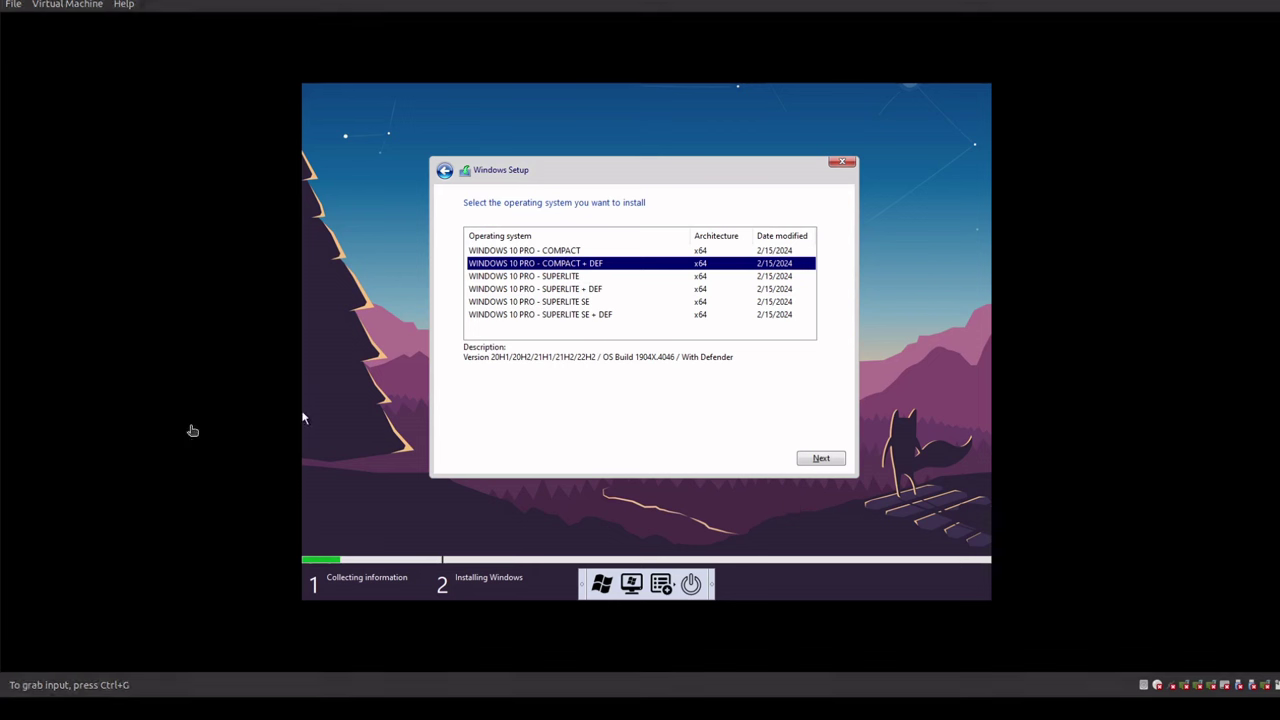
{"action": "left_click", "coordinate": [193, 430]}
{"action": "left_click", "coordinate": [816, 459]}
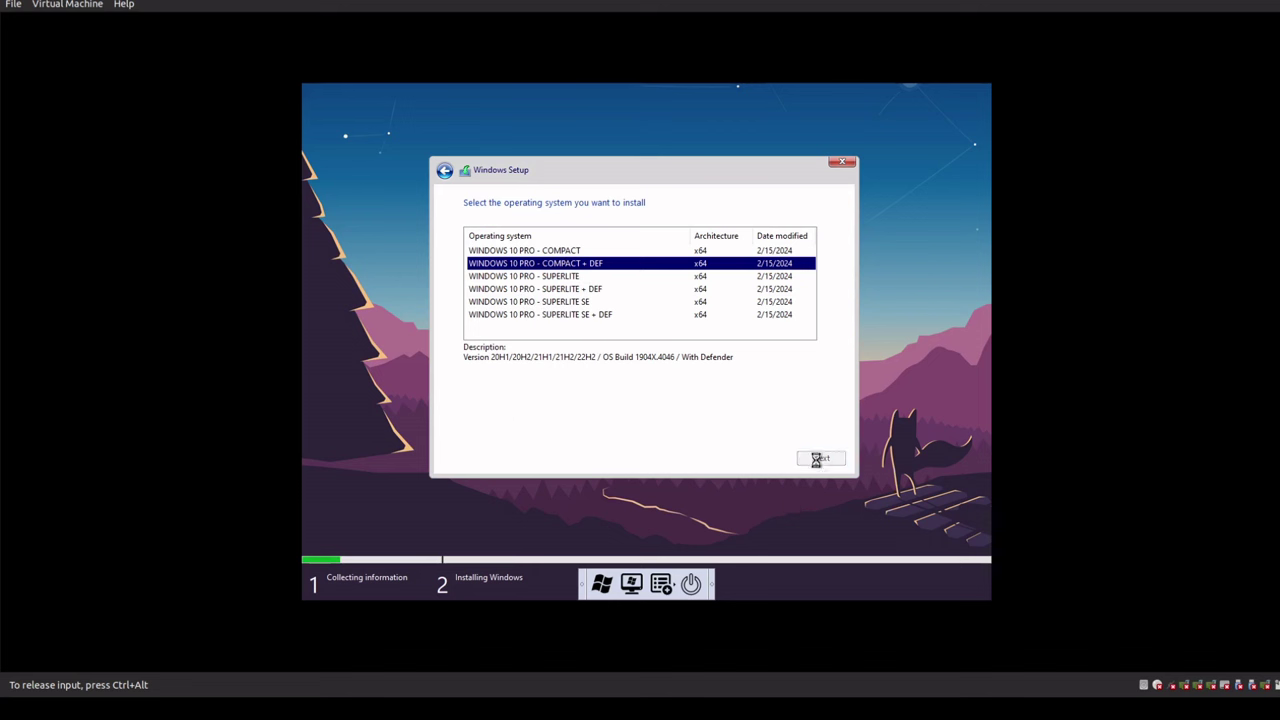
{"action": "left_click", "coordinate": [482, 429]}
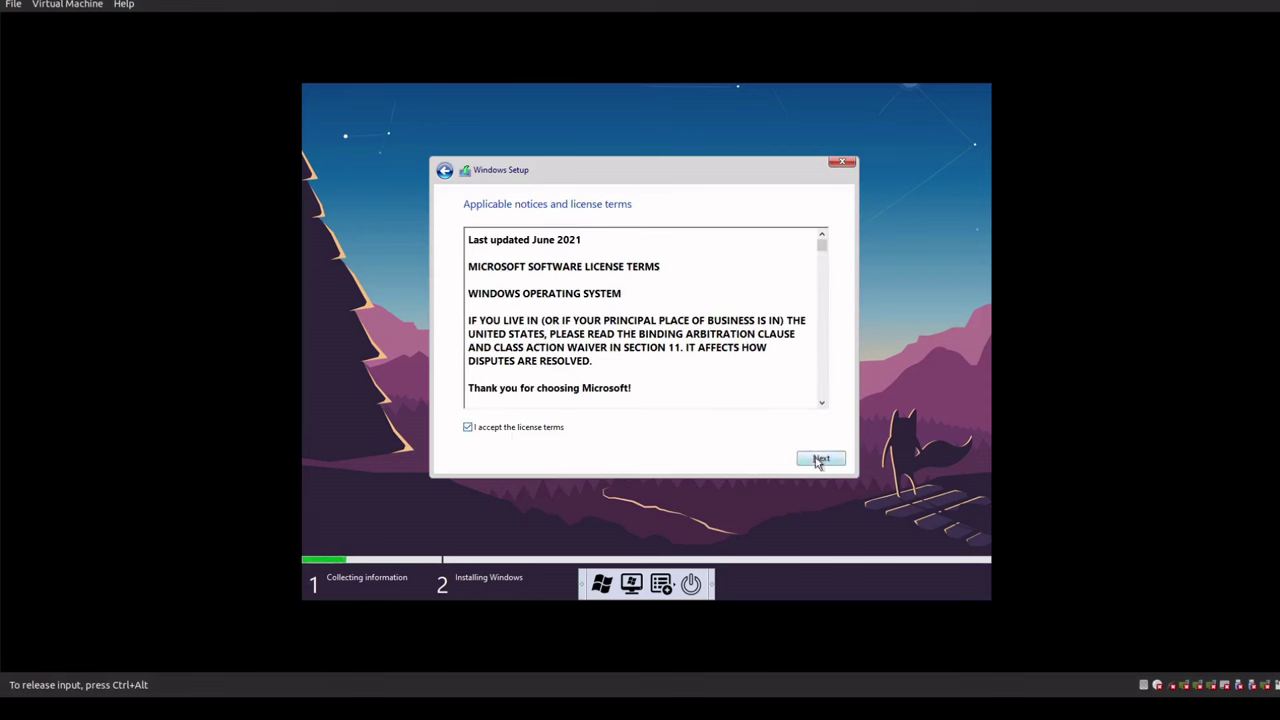
{"action": "left_click", "coordinate": [818, 459]}
Choose a custom install onto Drive 0's 40 GB unallocated space and let Windows install
{"action": "left_click", "coordinate": [591, 341]}
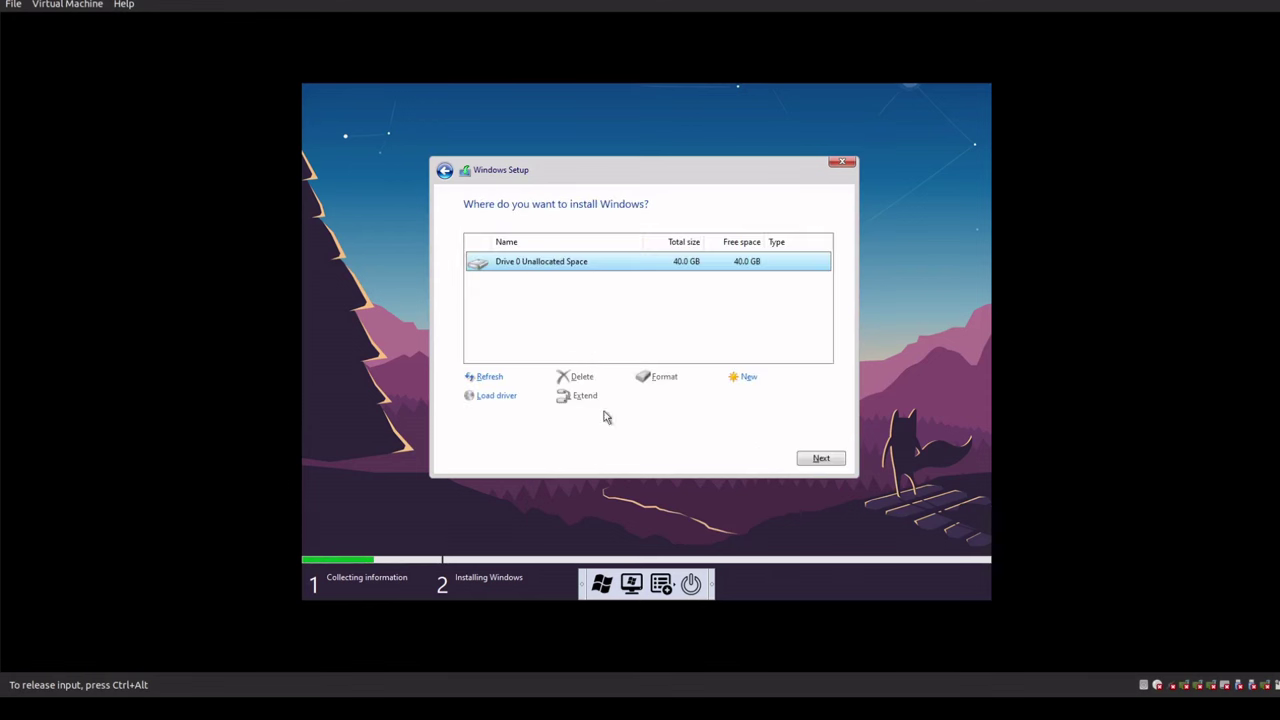
{"action": "left_click", "coordinate": [821, 458]}
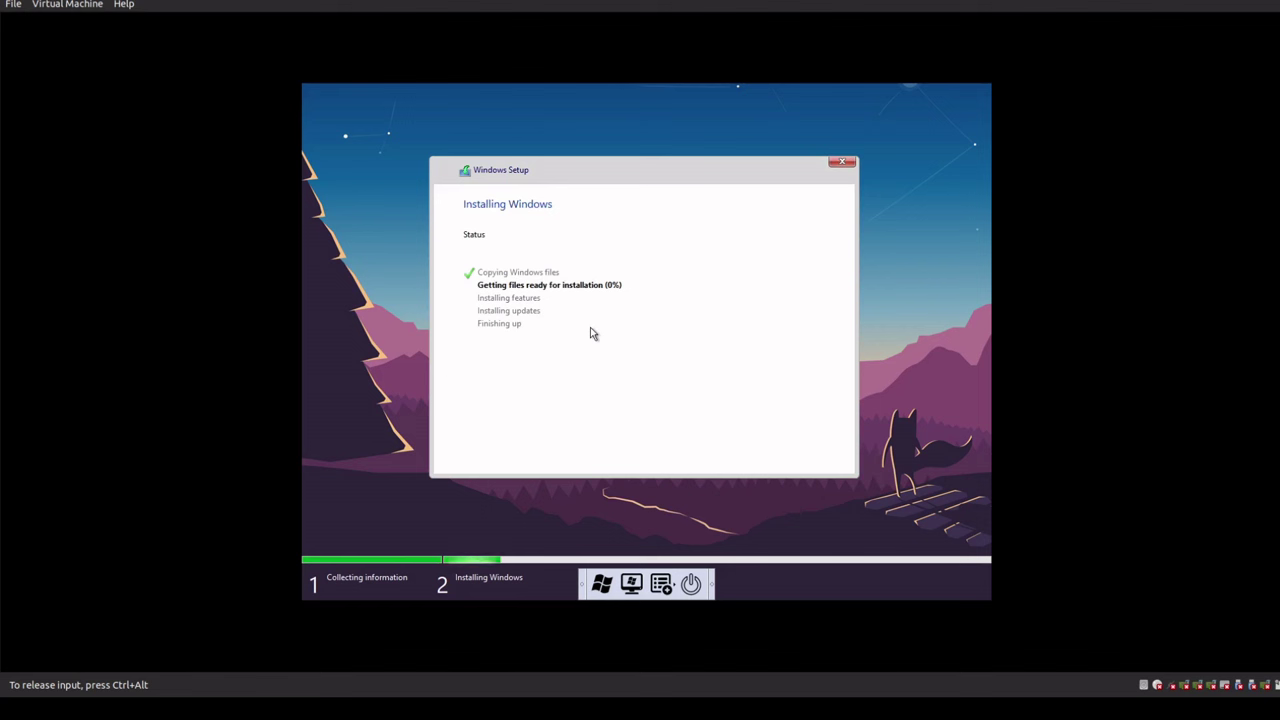
{"action": "key", "text": "ctrl+alt"}
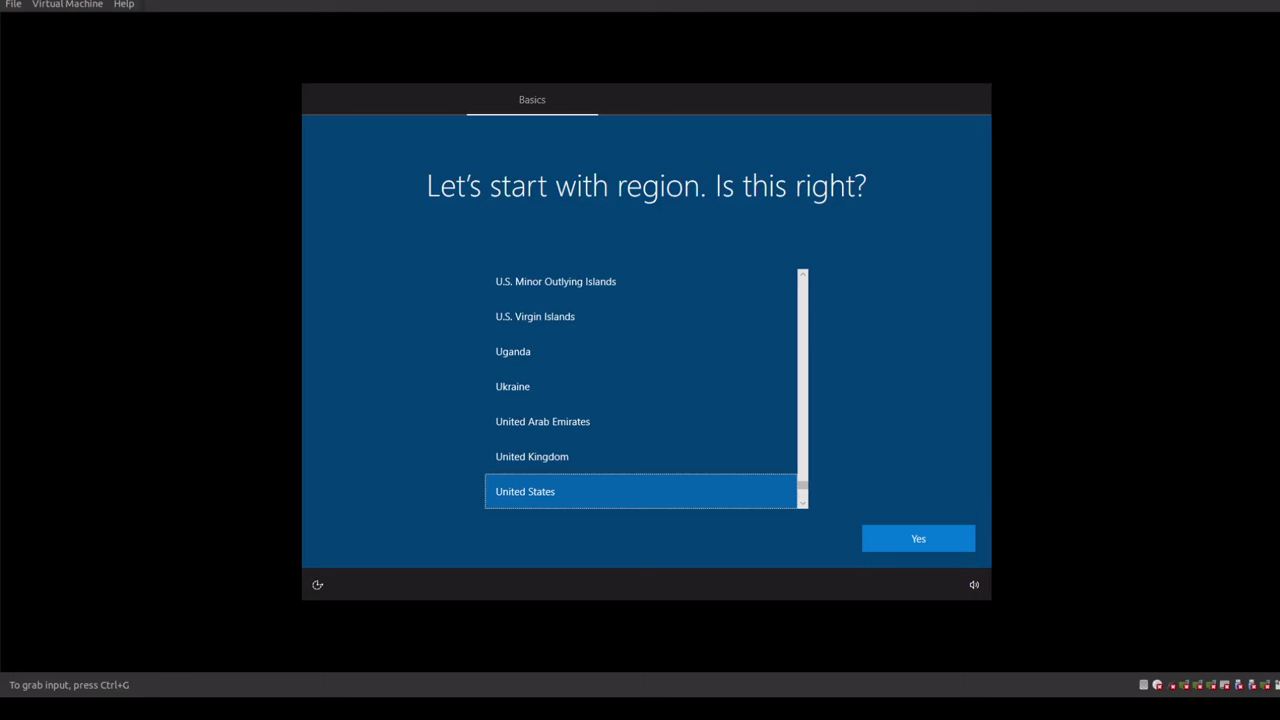
Confirm United States as the region and US keyboard layout, skipping a second layout
{"action": "left_click", "coordinate": [924, 538]}
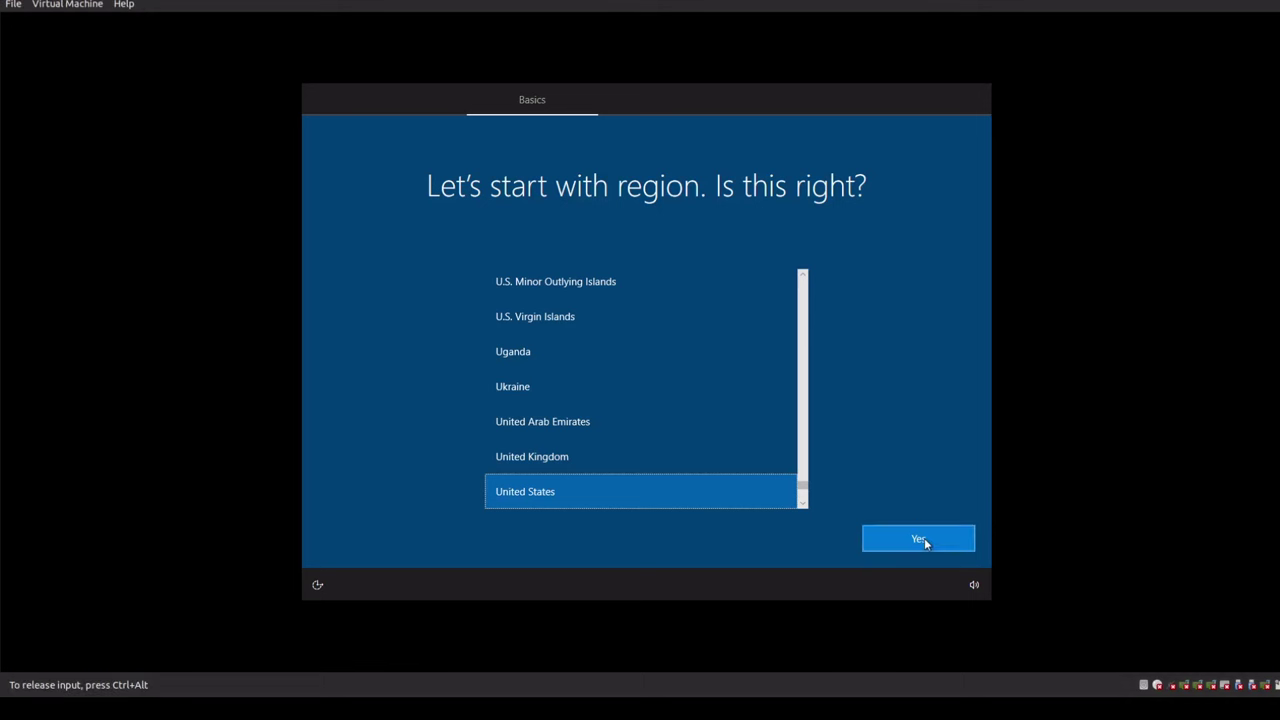
{"action": "left_click", "coordinate": [924, 538]}
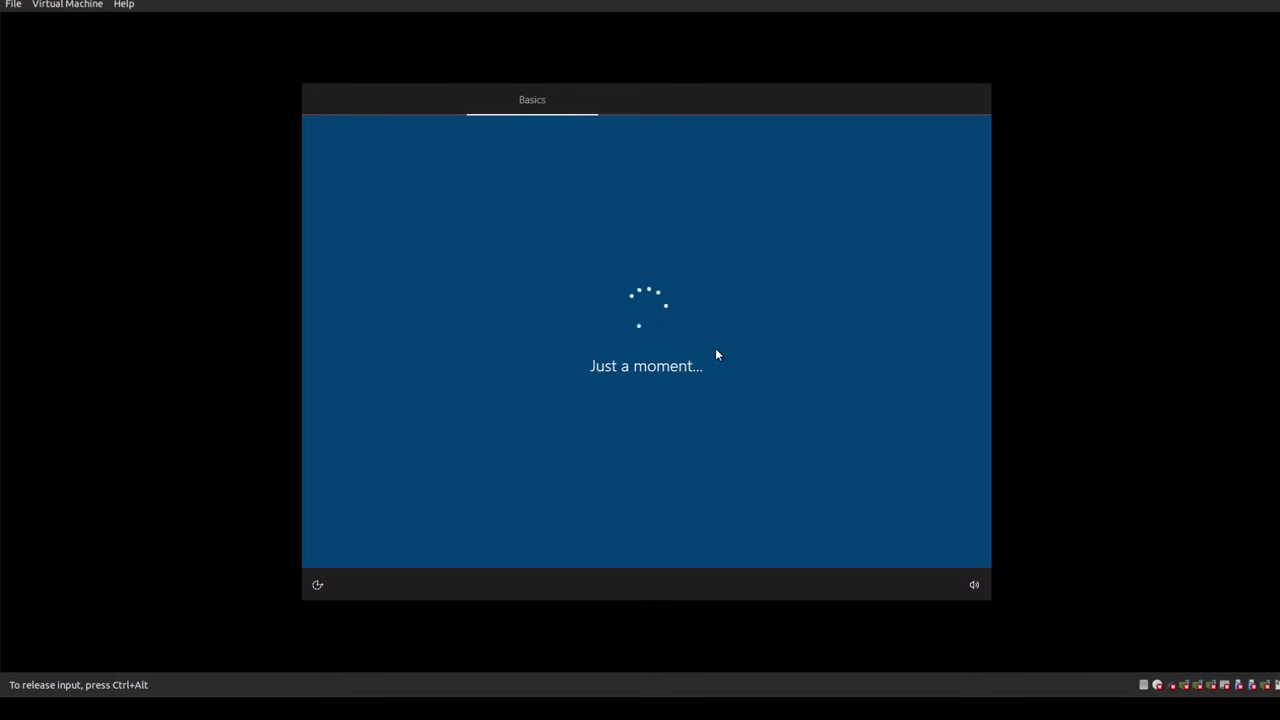
{"action": "left_click", "coordinate": [927, 550]}
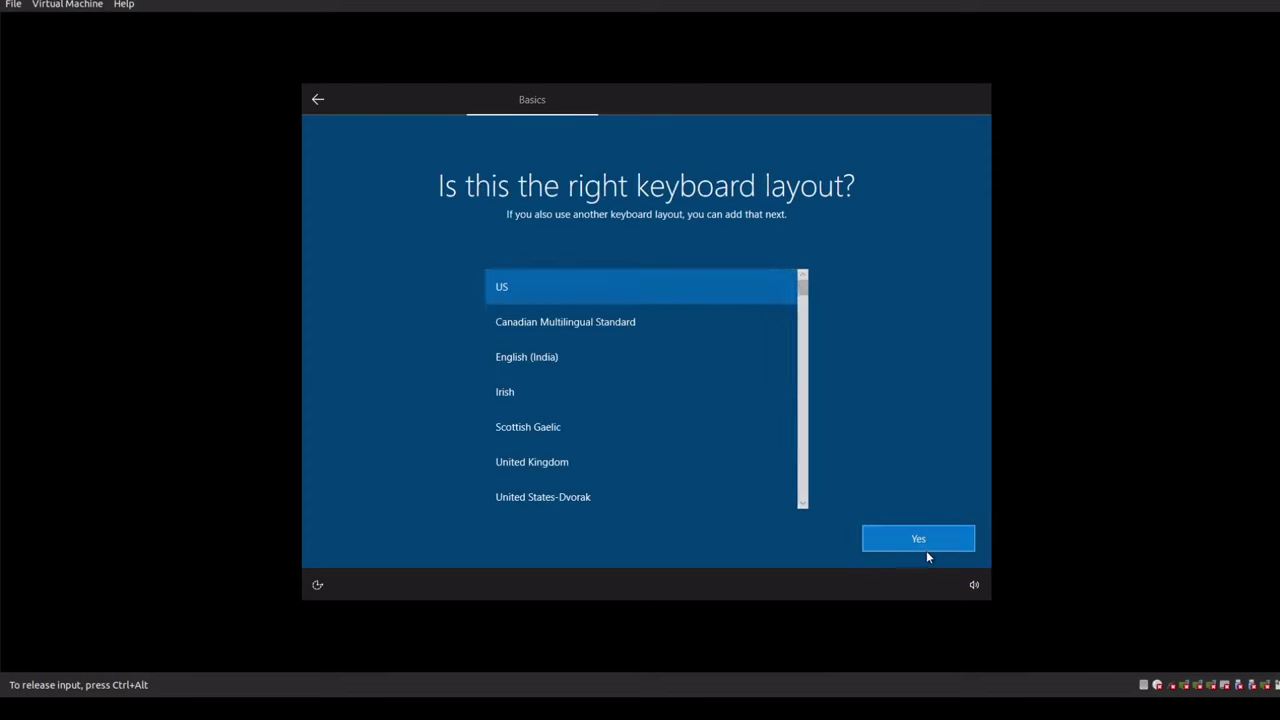
{"action": "left_click", "coordinate": [920, 548]}
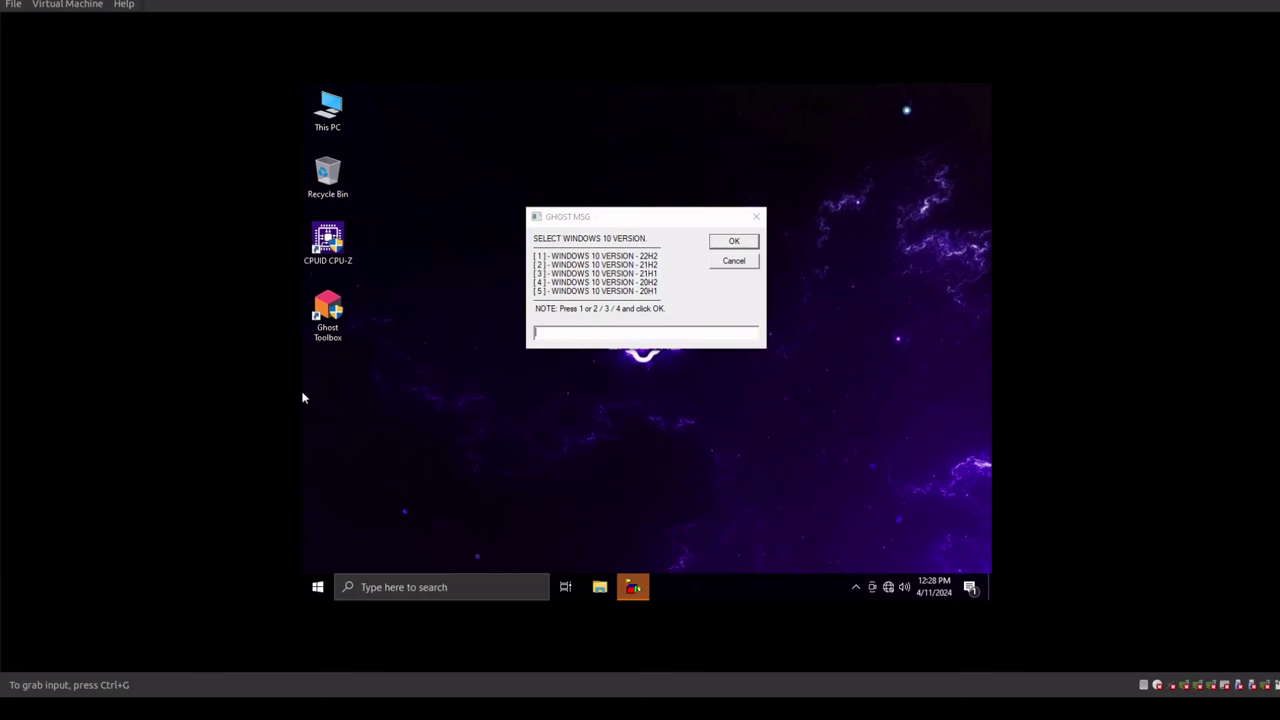
Enter 1 (version 22H2) in the GHOST MSG prompt and acknowledge the restart notice
{"action": "left_click", "coordinate": [303, 397]}
{"action": "left_click", "coordinate": [569, 332]}
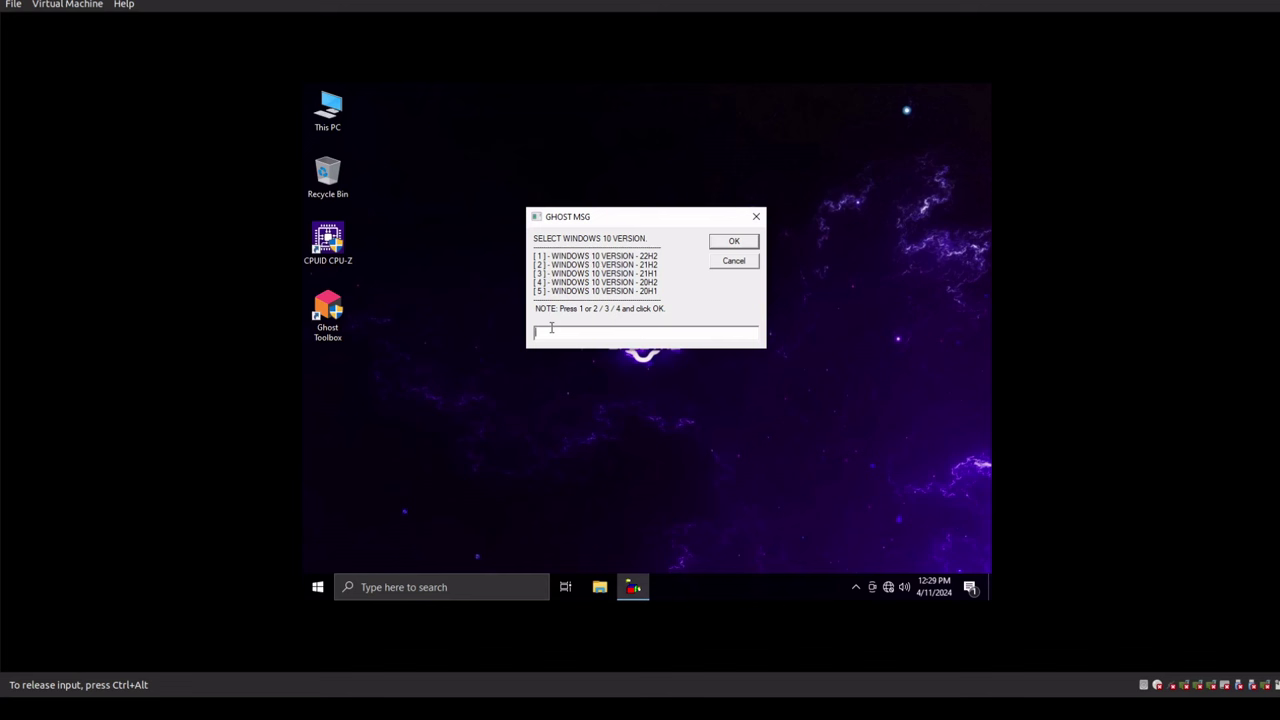
{"action": "type", "text": "1"}
{"action": "left_click", "coordinate": [730, 243]}
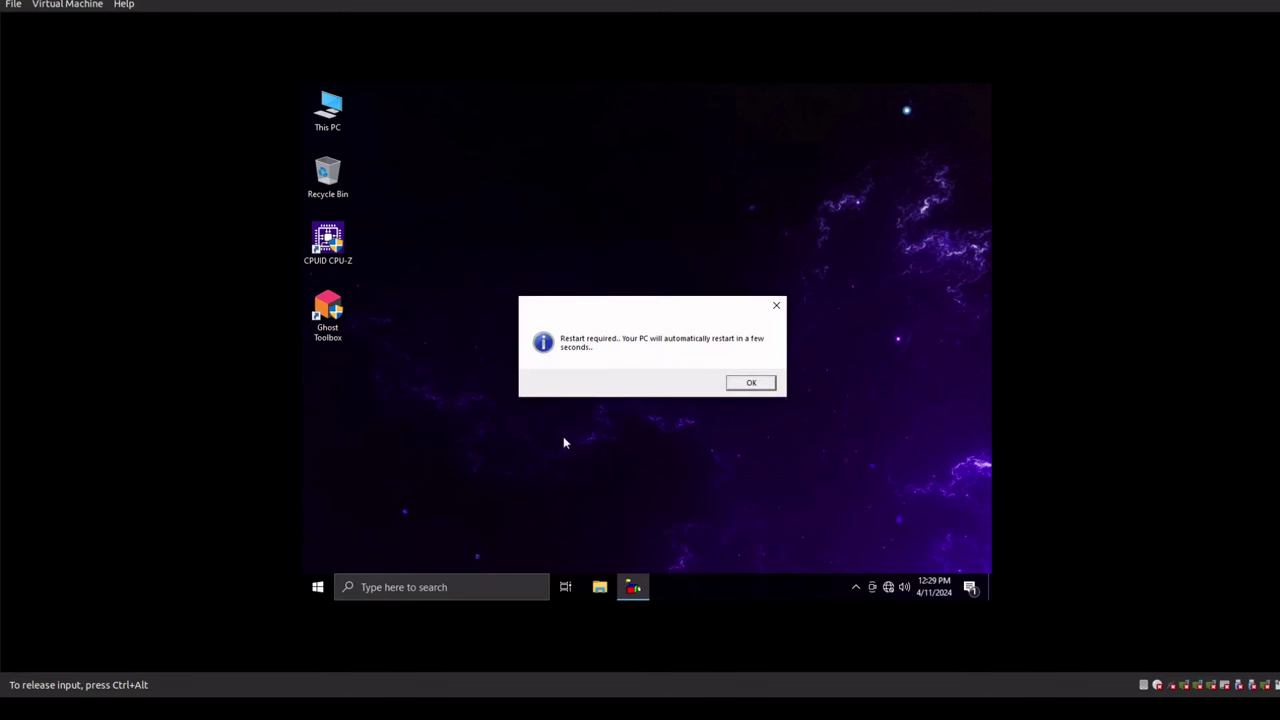
{"action": "left_click", "coordinate": [751, 383]}
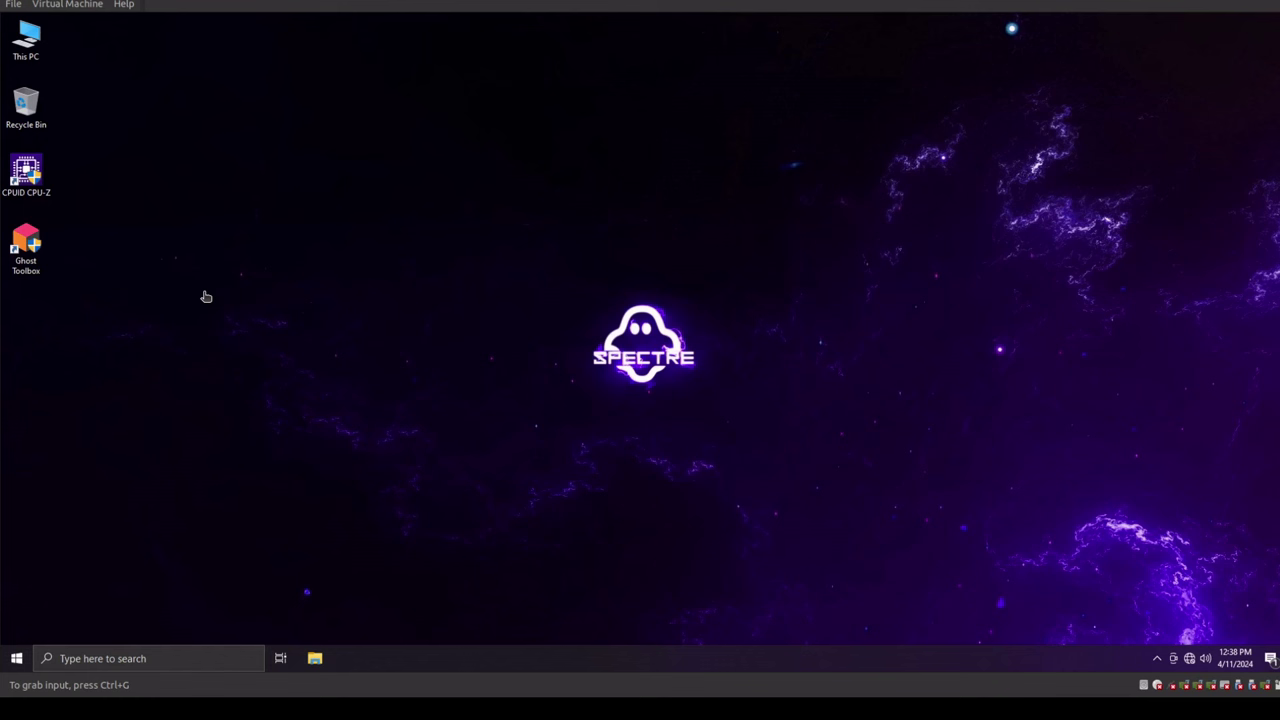
In the Start app list, expand Windows Administrative Tools and Windows Ease of Access
{"action": "left_click", "coordinate": [206, 297]}
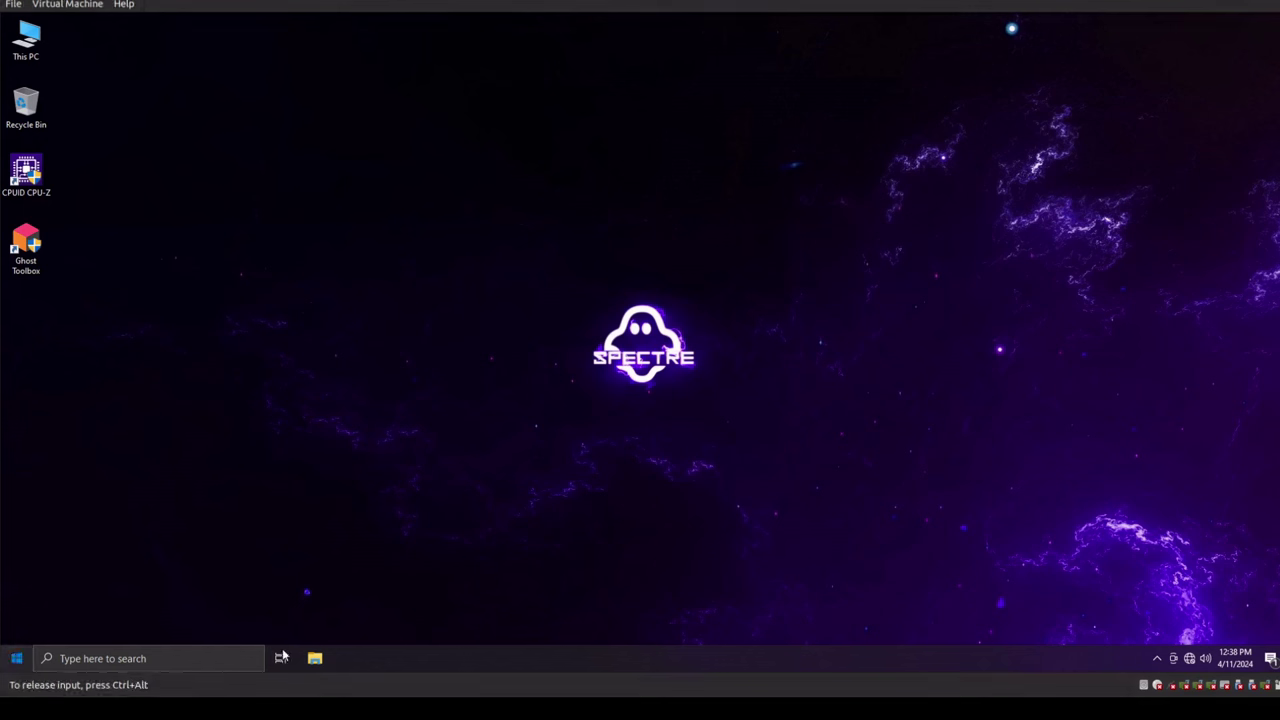
{"action": "left_click", "coordinate": [17, 660]}
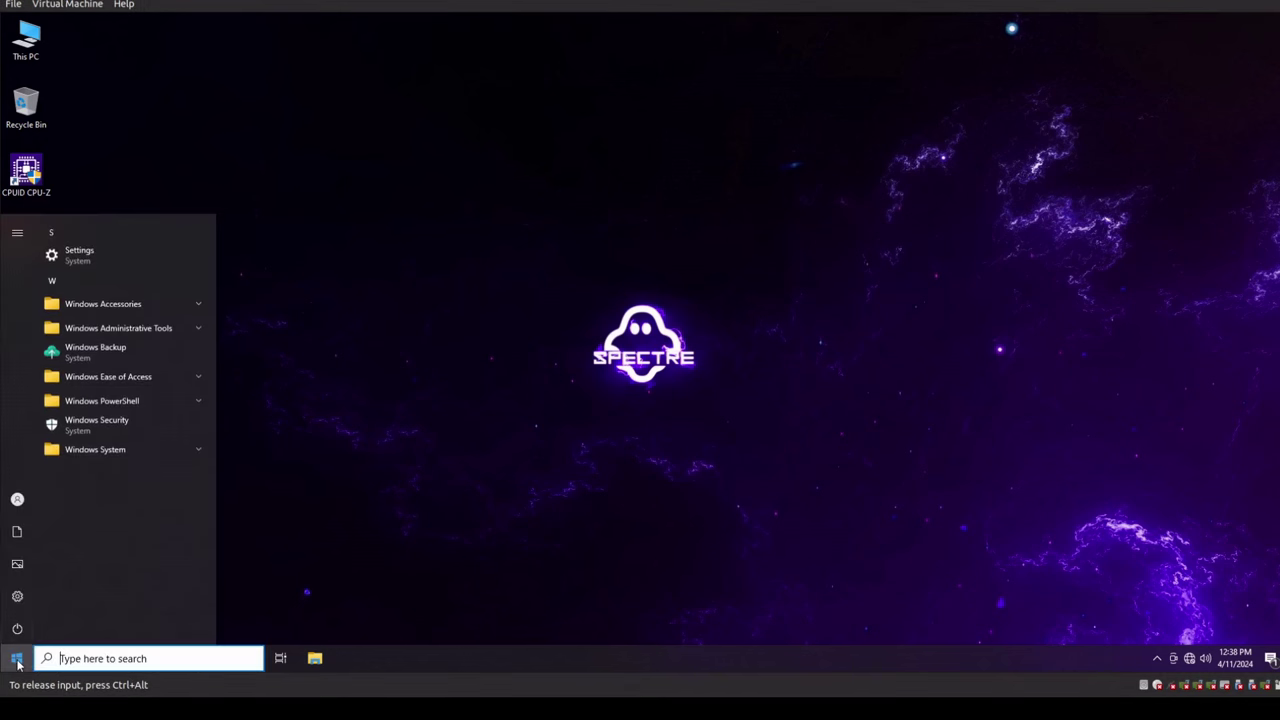
{"action": "left_click", "coordinate": [156, 331]}
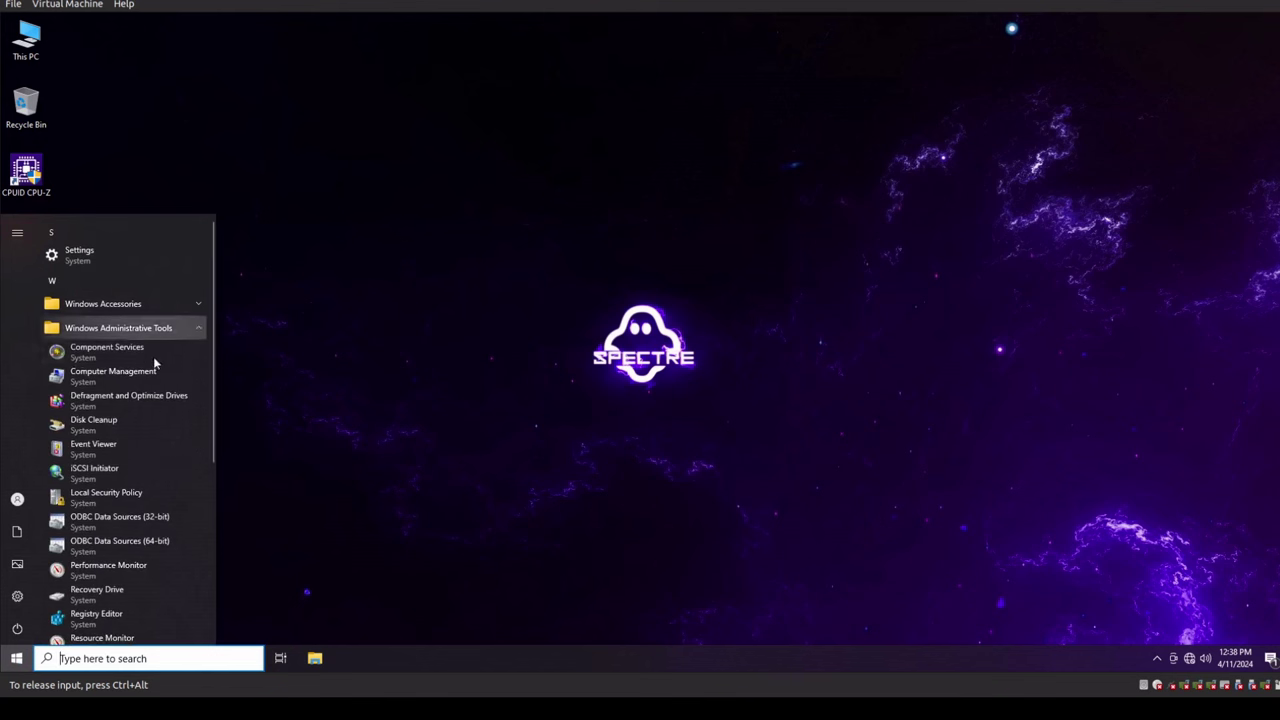
{"action": "scroll", "coordinate": [147, 508], "scroll_direction": "down", "scroll_amount": 2}
{"action": "scroll", "coordinate": [147, 508], "scroll_direction": "down", "scroll_amount": 3}
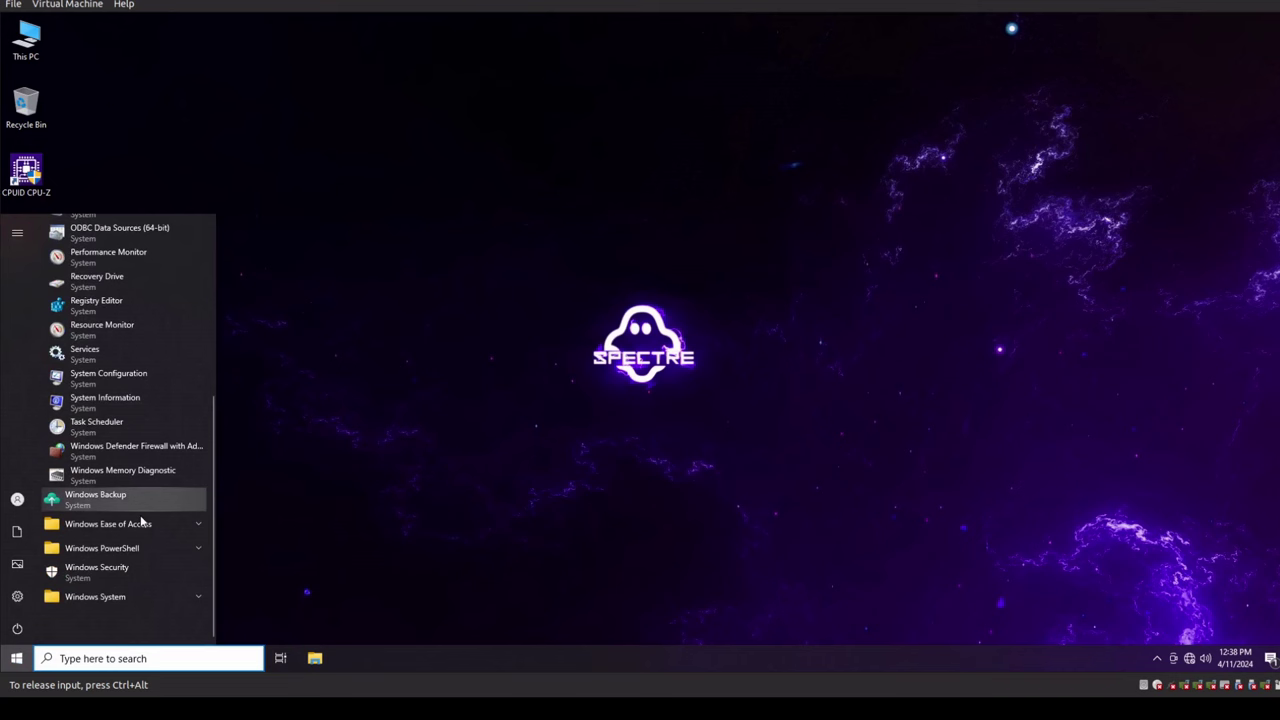
{"action": "left_click", "coordinate": [140, 522]}
{"action": "scroll", "coordinate": [141, 522], "scroll_direction": "down", "scroll_amount": 2}
Expand Windows PowerShell, Windows System and Windows Accessories, then close the Start menu
{"action": "left_click", "coordinate": [136, 548]}
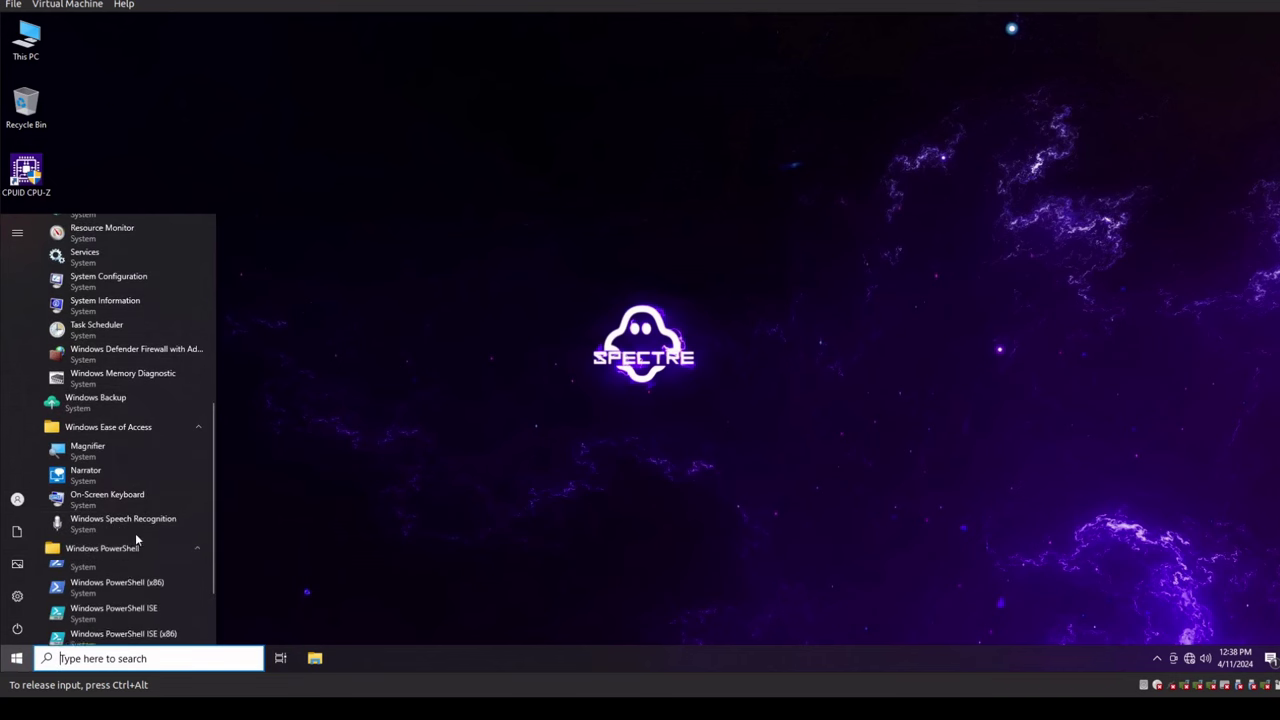
{"action": "scroll", "coordinate": [135, 533], "scroll_direction": "down", "scroll_amount": 2}
{"action": "left_click", "coordinate": [112, 597]}
{"action": "scroll", "coordinate": [117, 499], "scroll_direction": "up", "scroll_amount": 5}
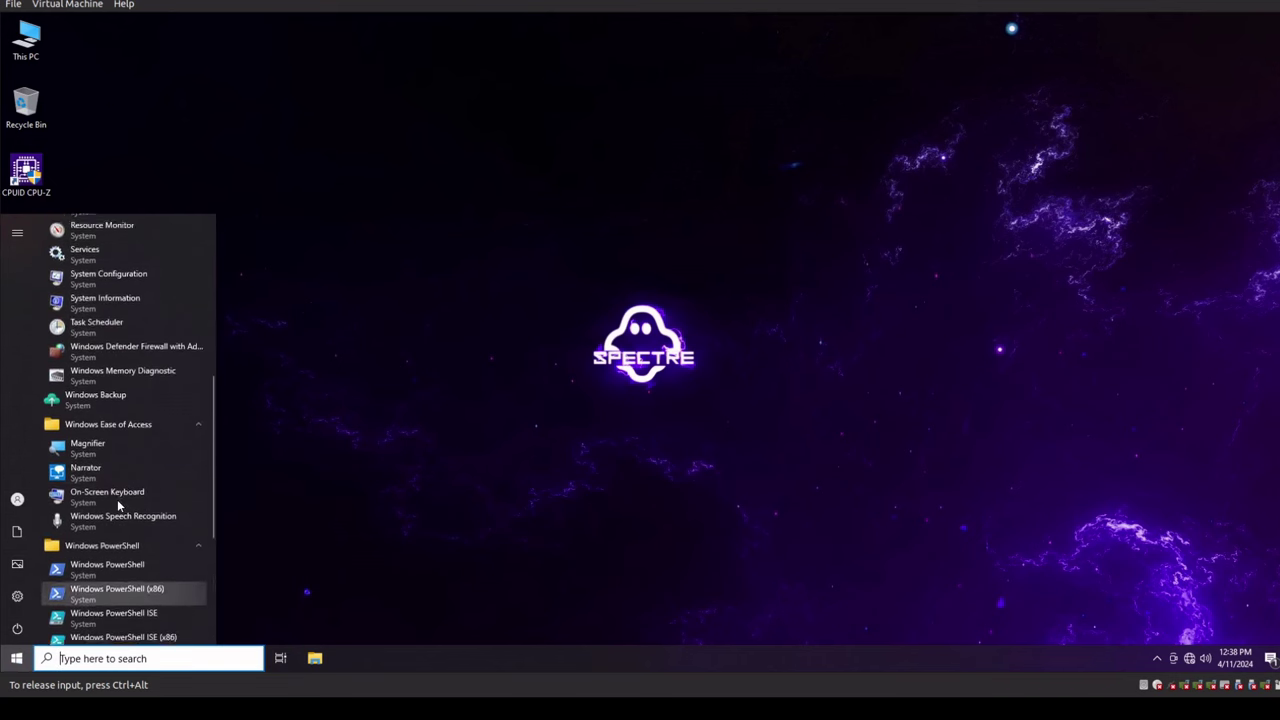
{"action": "left_click", "coordinate": [112, 303]}
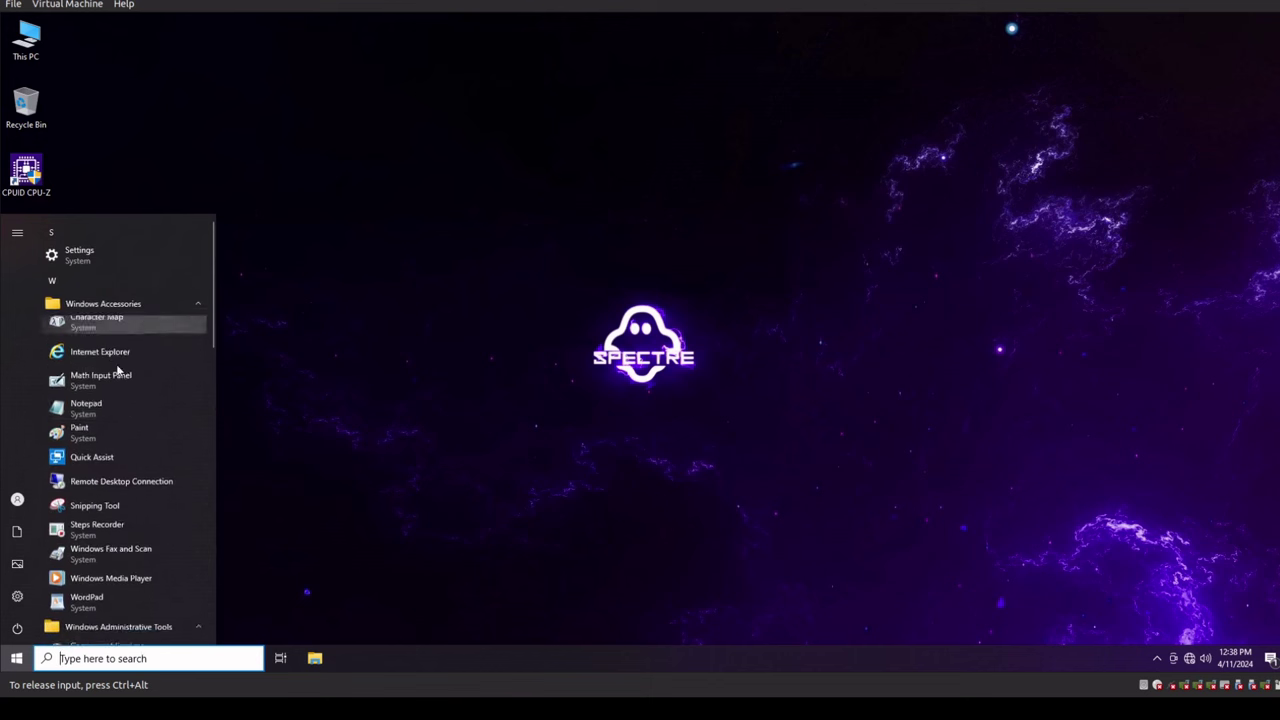
{"action": "scroll", "coordinate": [139, 479], "scroll_direction": "down", "scroll_amount": 3}
{"action": "scroll", "coordinate": [139, 479], "scroll_direction": "up", "scroll_amount": 4}
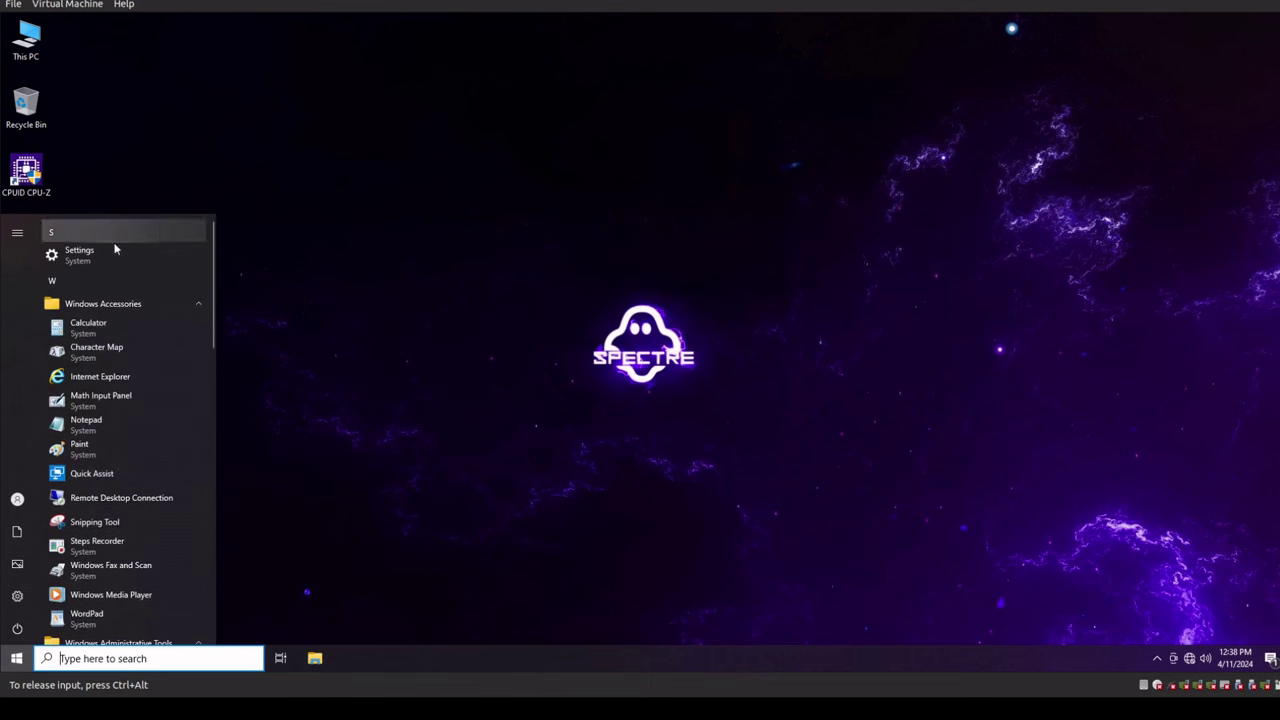
{"action": "scroll", "coordinate": [131, 497], "scroll_direction": "down", "scroll_amount": 3}
{"action": "scroll", "coordinate": [131, 497], "scroll_direction": "down", "scroll_amount": 8}
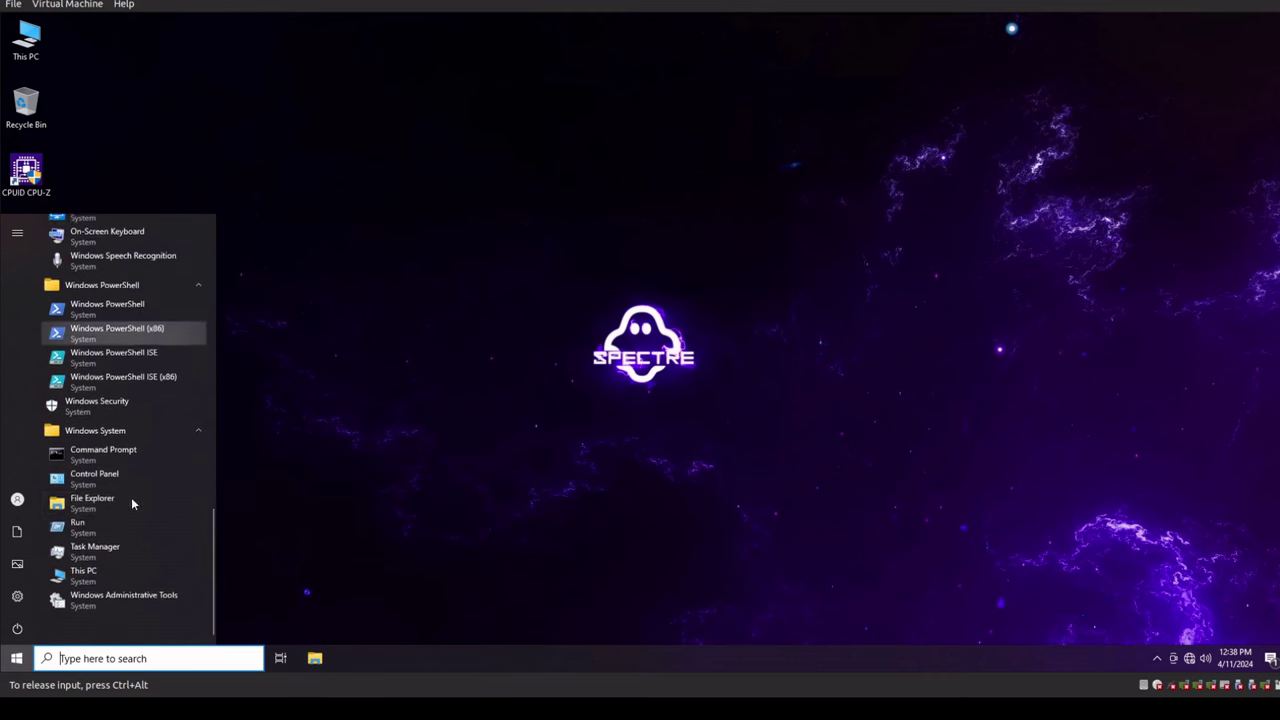
{"action": "left_click", "coordinate": [381, 446]}
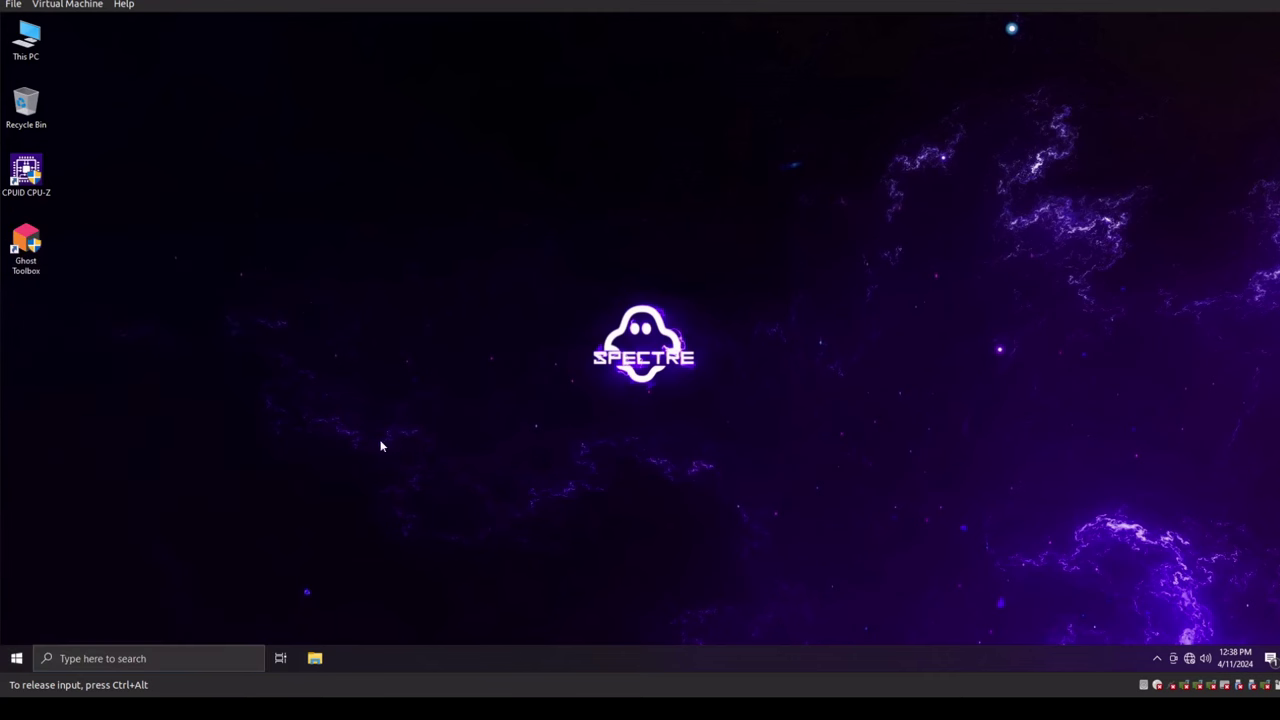
Show This PC in File Explorer, with Local Disk (C:) at 24.4 GB free of 39.4 GB
{"action": "left_click", "coordinate": [314, 662]}
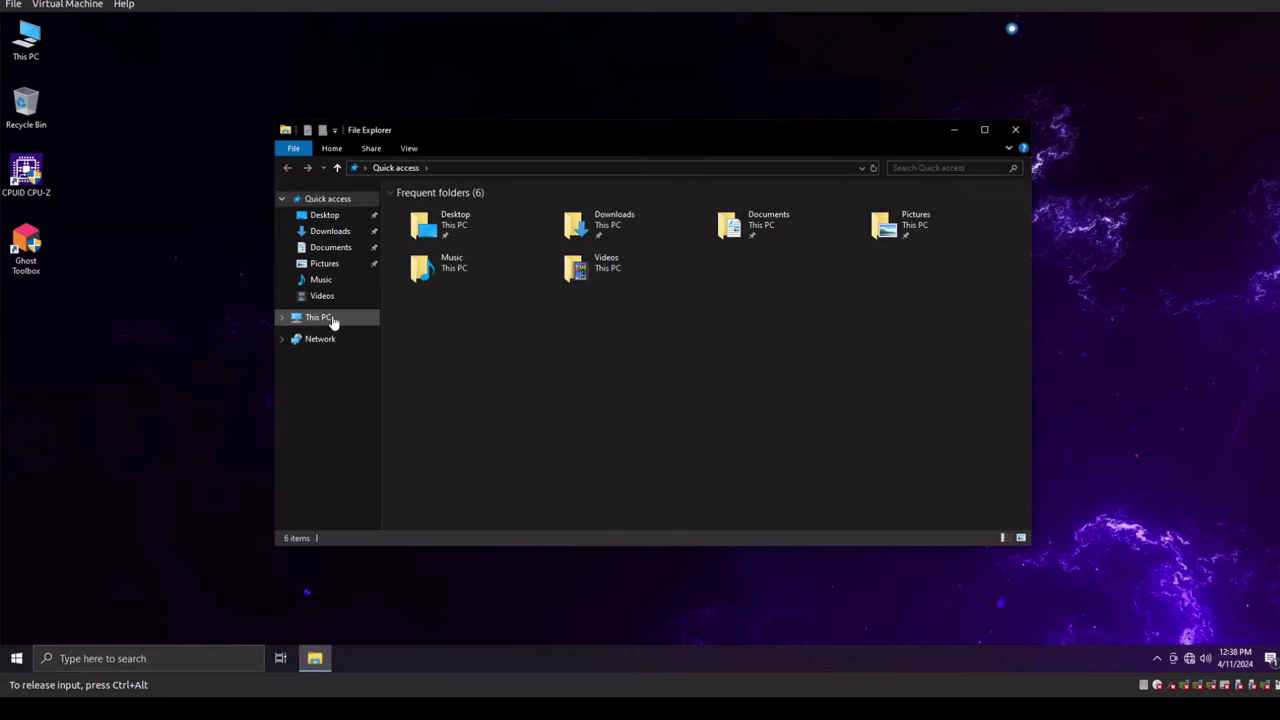
{"action": "left_click", "coordinate": [318, 317]}
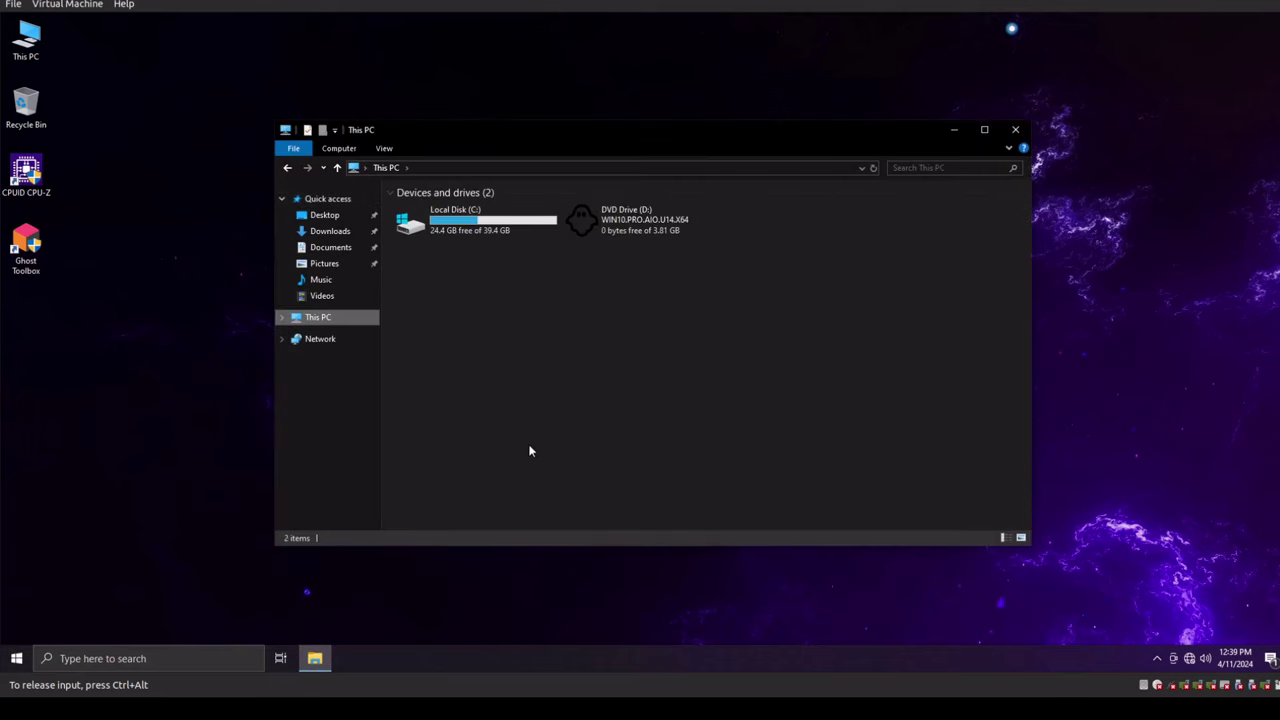
{"action": "left_click", "coordinate": [482, 232]}
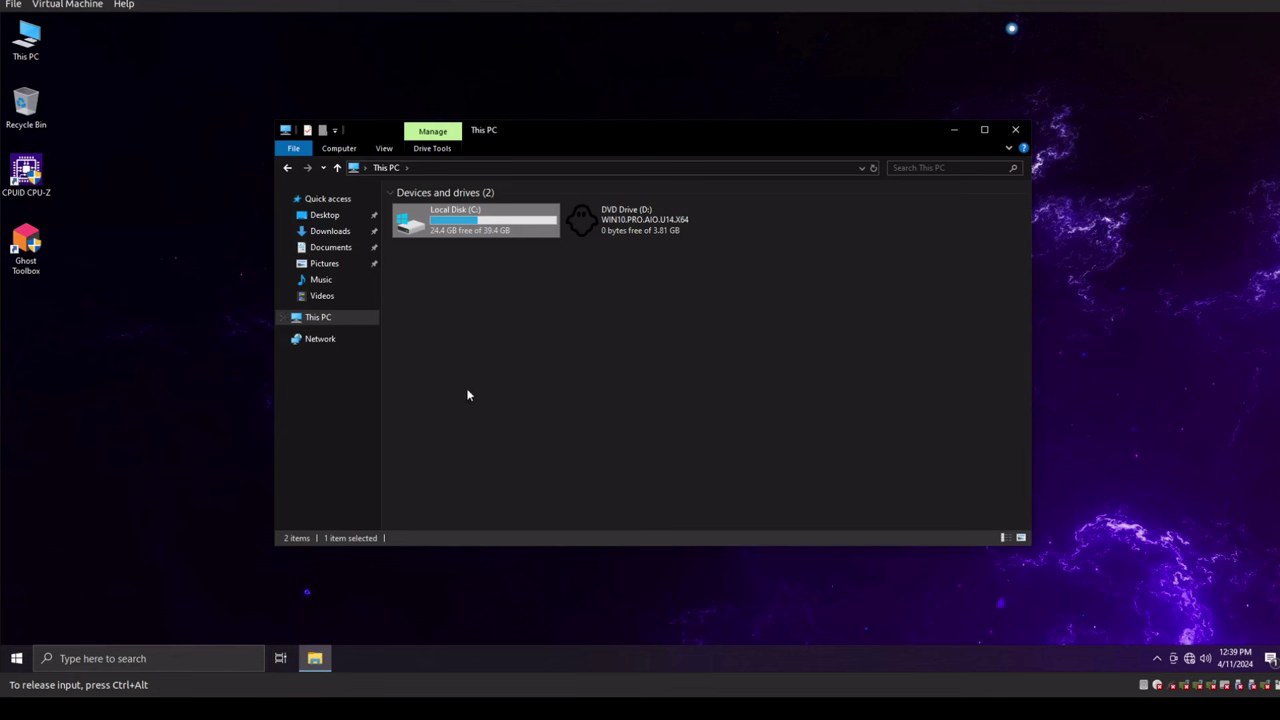
{"action": "left_click", "coordinate": [318, 324]}
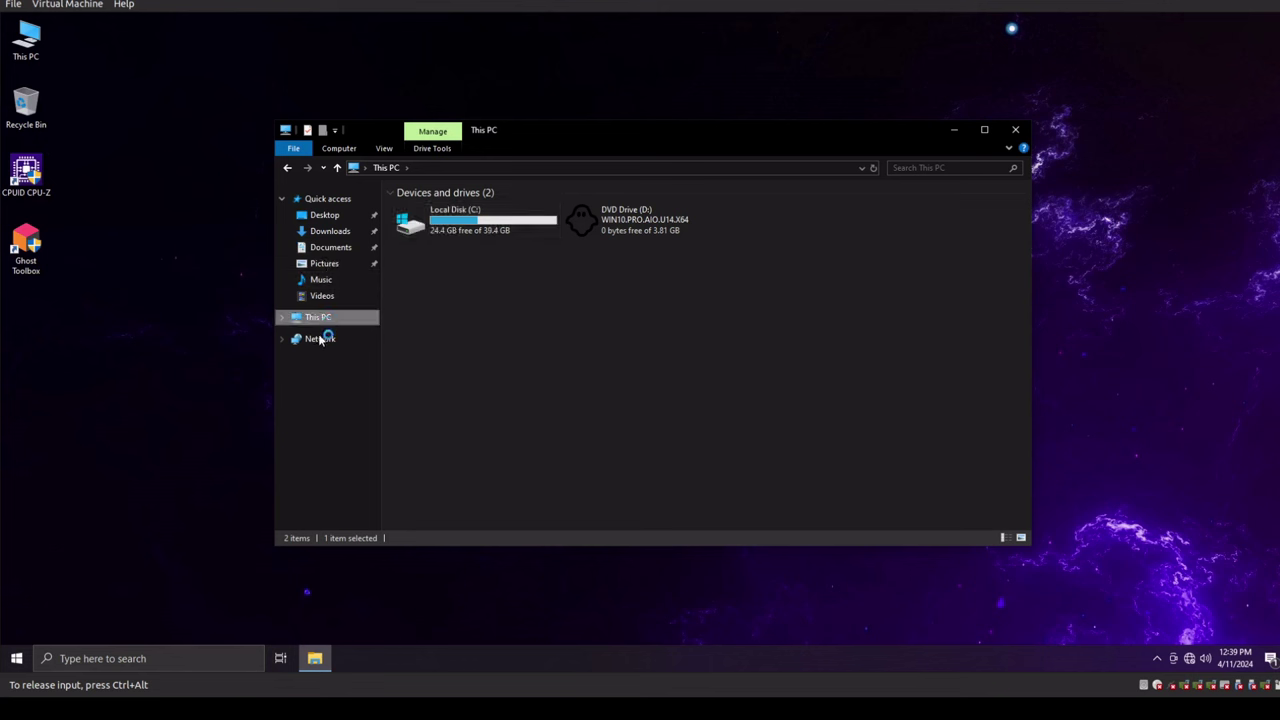
Open C:\Ghost Toolbox and view toolbox.updater.x64.config in Notepad, then close Notepad
{"action": "double_click", "coordinate": [418, 225]}
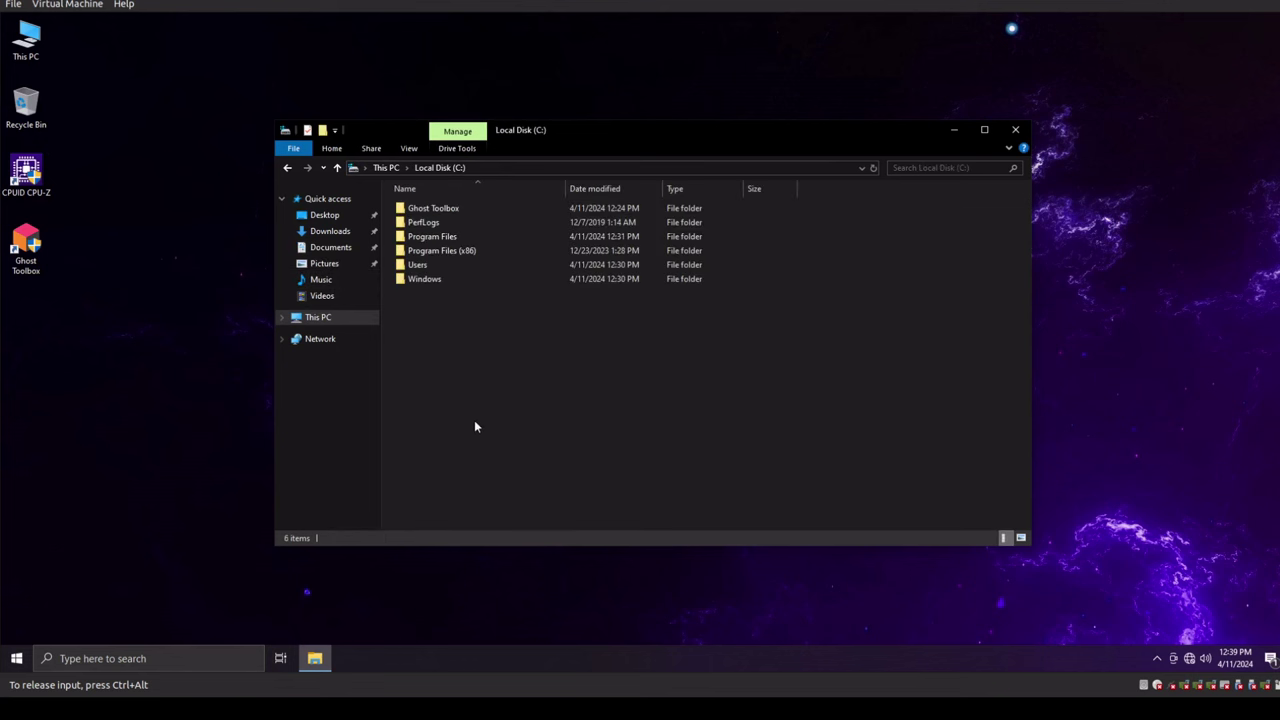
{"action": "double_click", "coordinate": [433, 208]}
{"action": "right_click", "coordinate": [434, 226]}
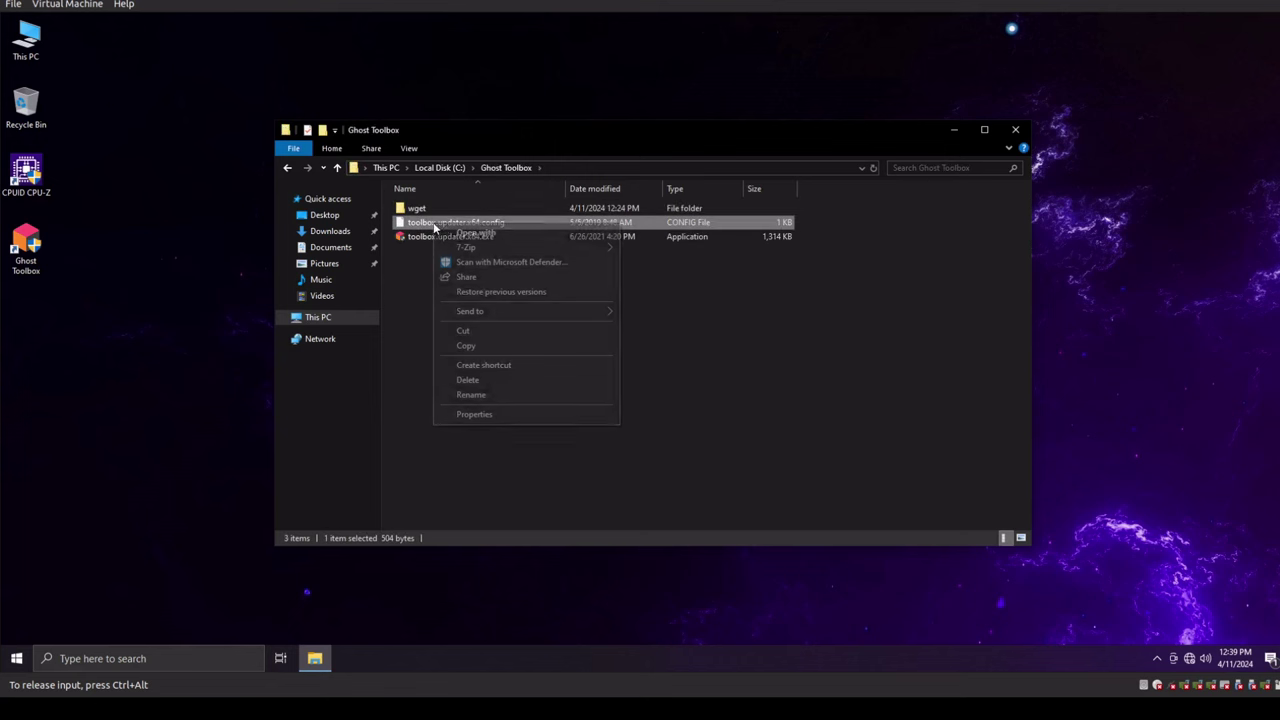
{"action": "left_click", "coordinate": [458, 234]}
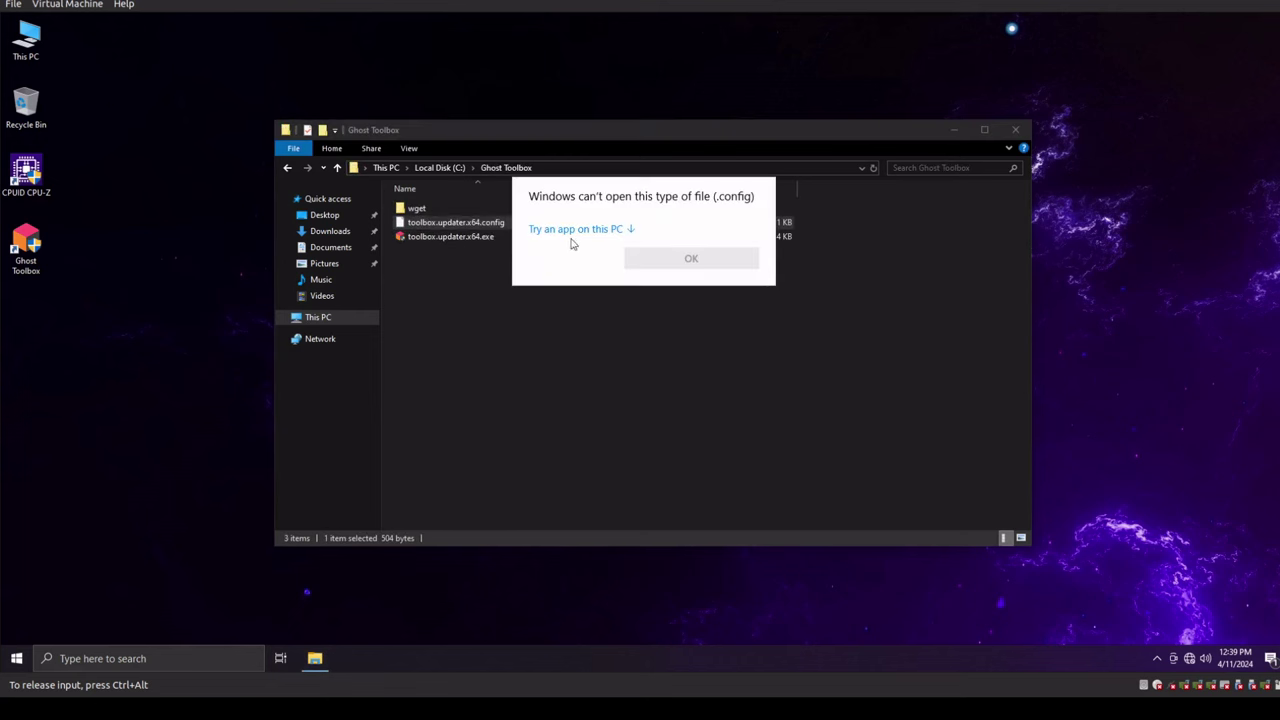
{"action": "left_click", "coordinate": [578, 229]}
{"action": "left_click", "coordinate": [572, 306]}
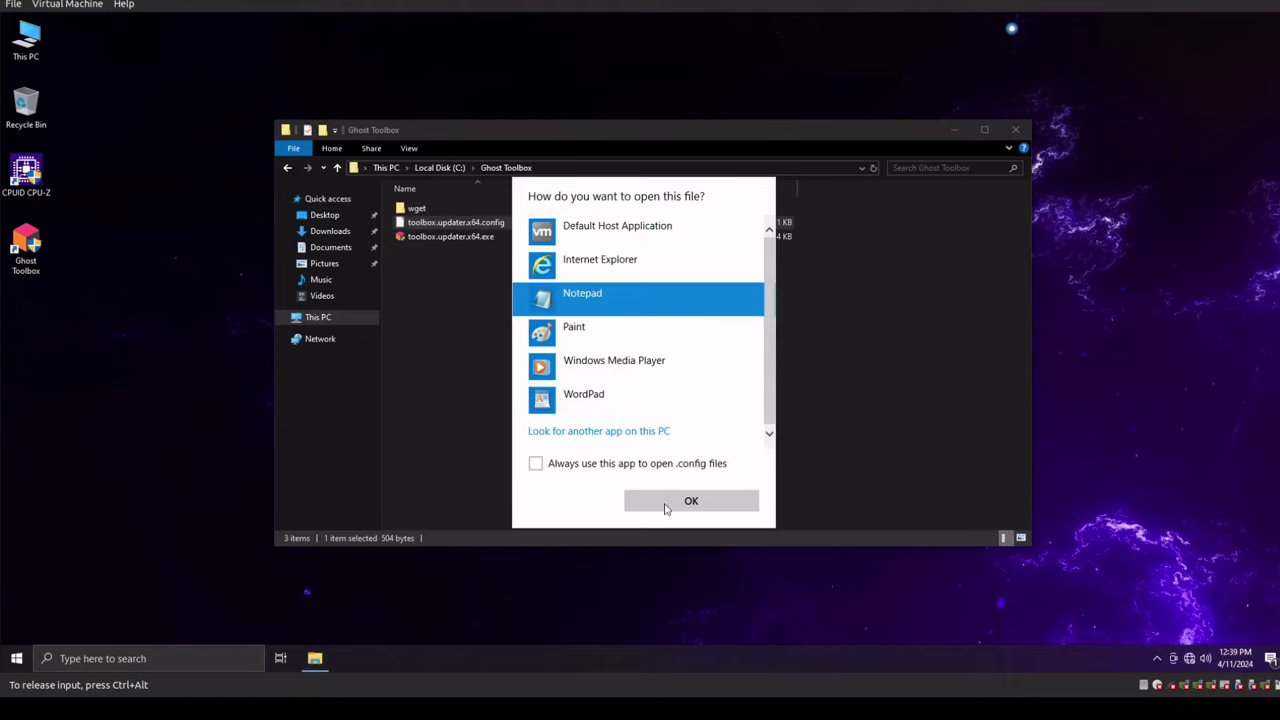
{"action": "left_click", "coordinate": [667, 506]}
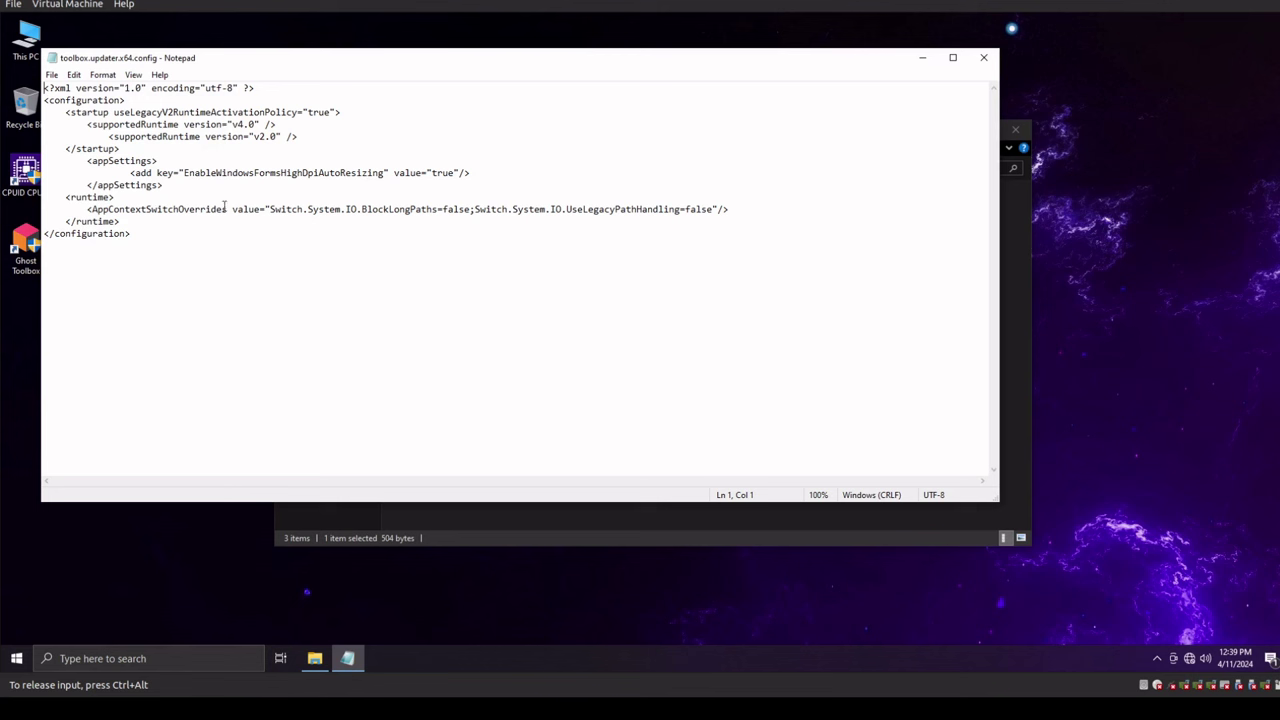
{"action": "left_click", "coordinate": [985, 61]}
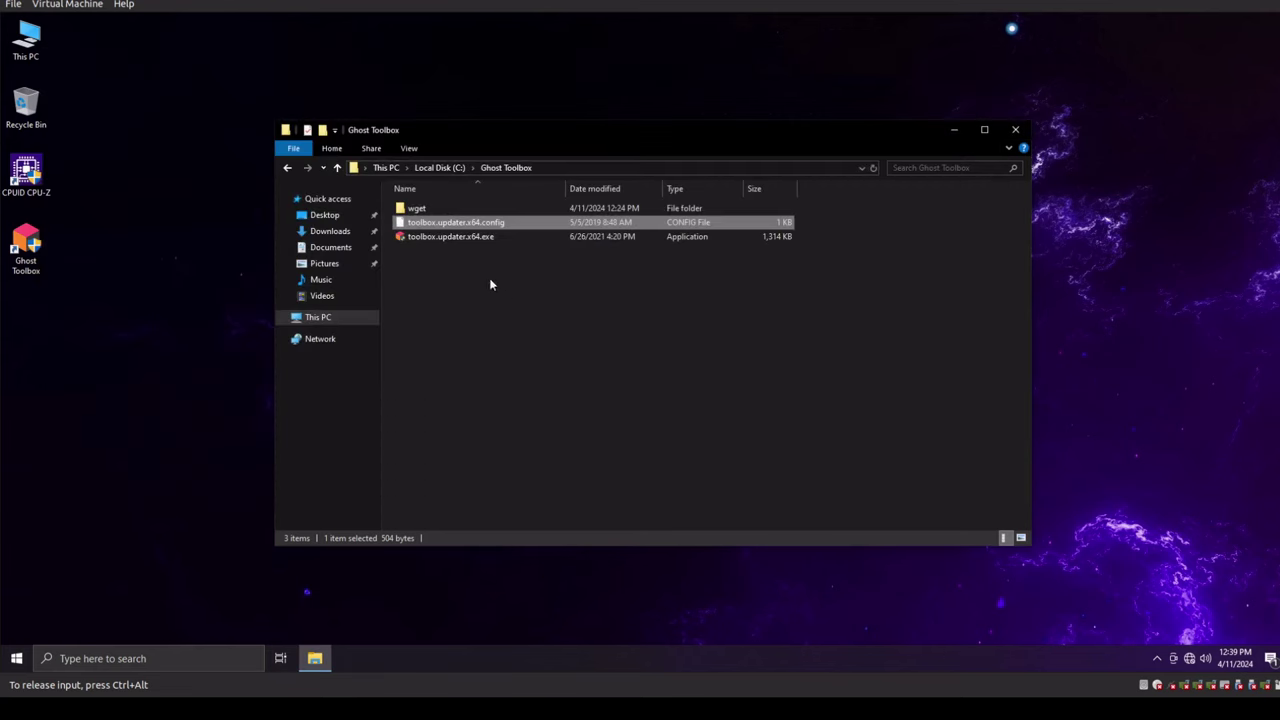
{"action": "left_click", "coordinate": [470, 239]}
Run toolbox.updater.x64.exe, look inside the wget folder, and navigate back up to C:
{"action": "double_click", "coordinate": [470, 239]}
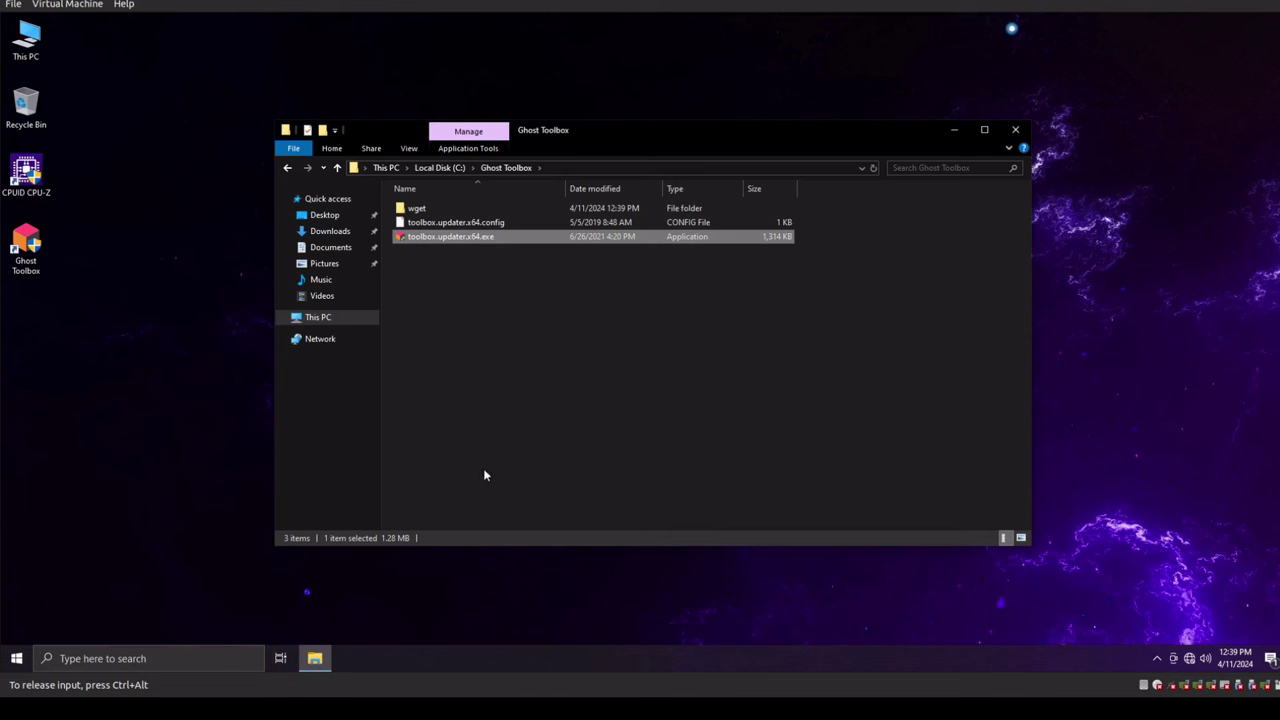
{"action": "double_click", "coordinate": [435, 208]}
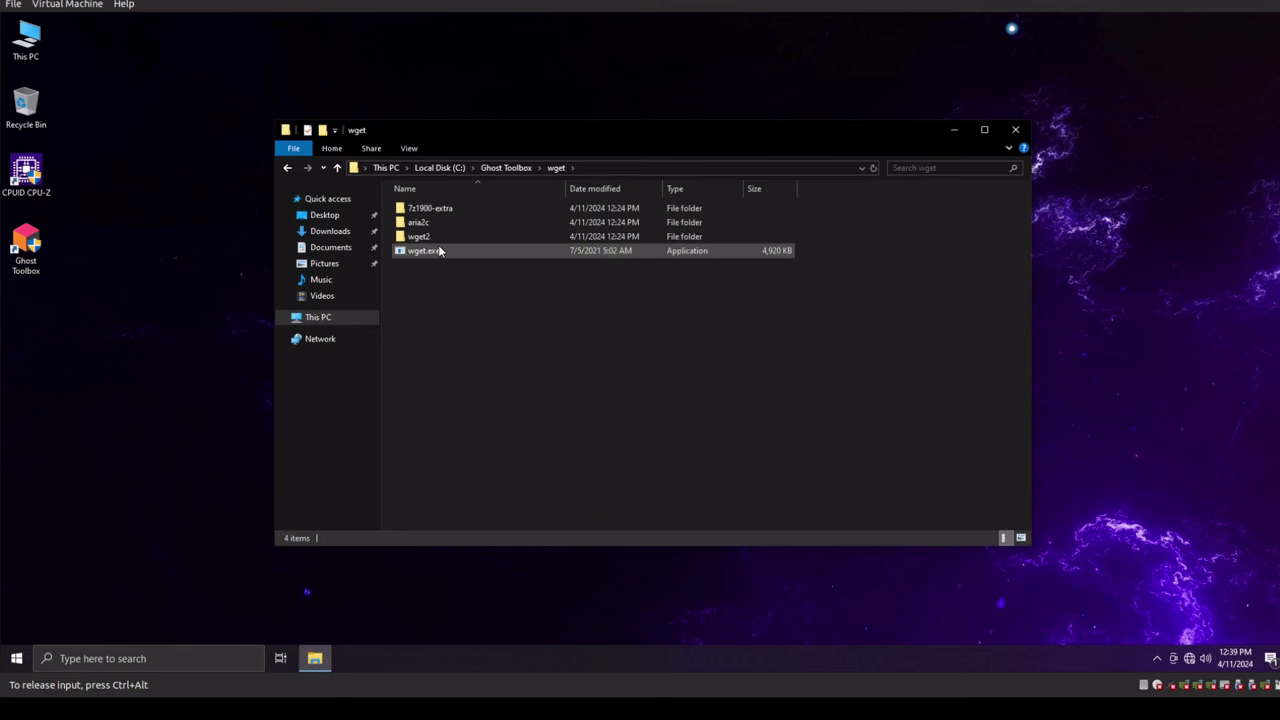
{"action": "left_click", "coordinate": [490, 167]}
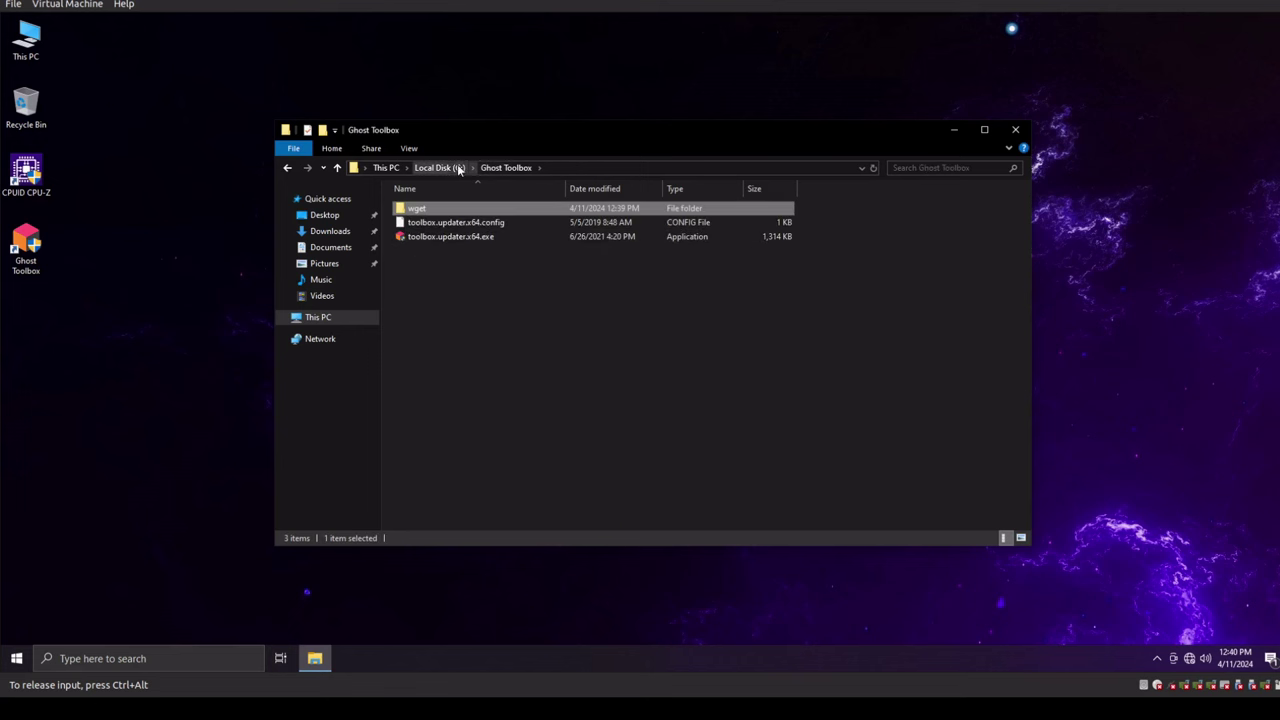
{"action": "left_click", "coordinate": [440, 167]}
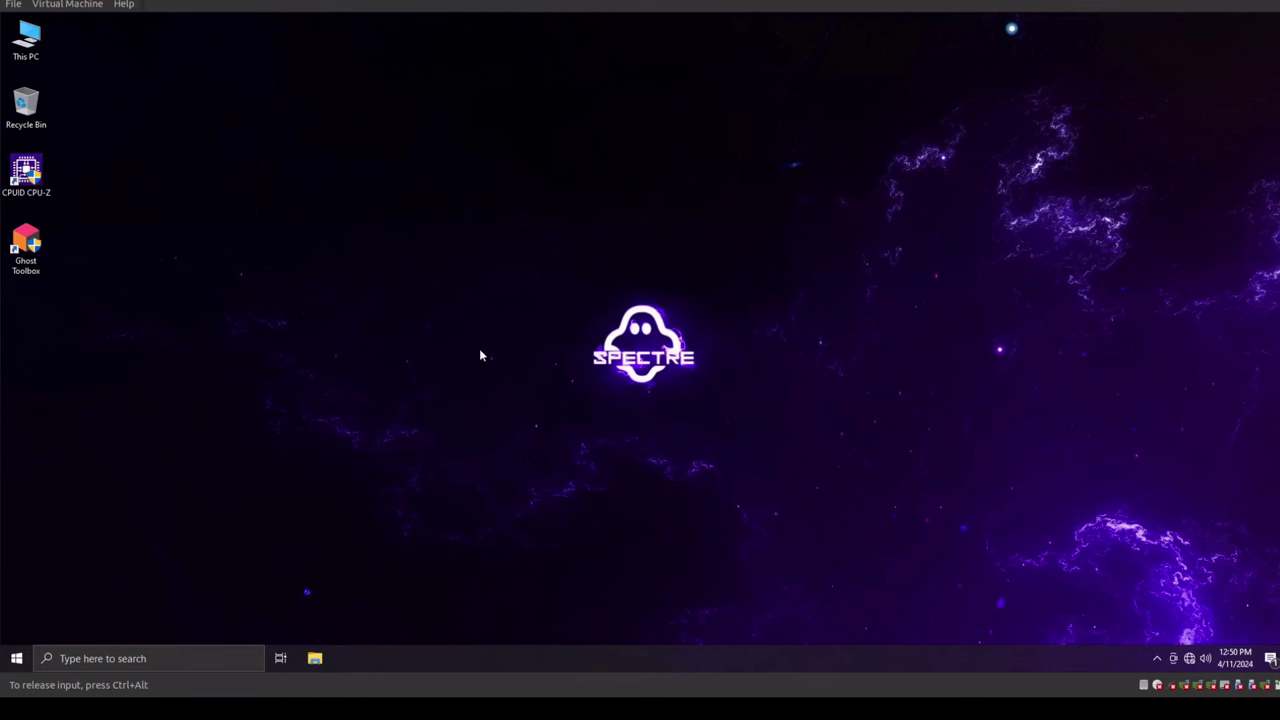
Reopen File Explorer at This PC, showing C: with 25.4 GB free, then close it
{"action": "left_click", "coordinate": [318, 662]}
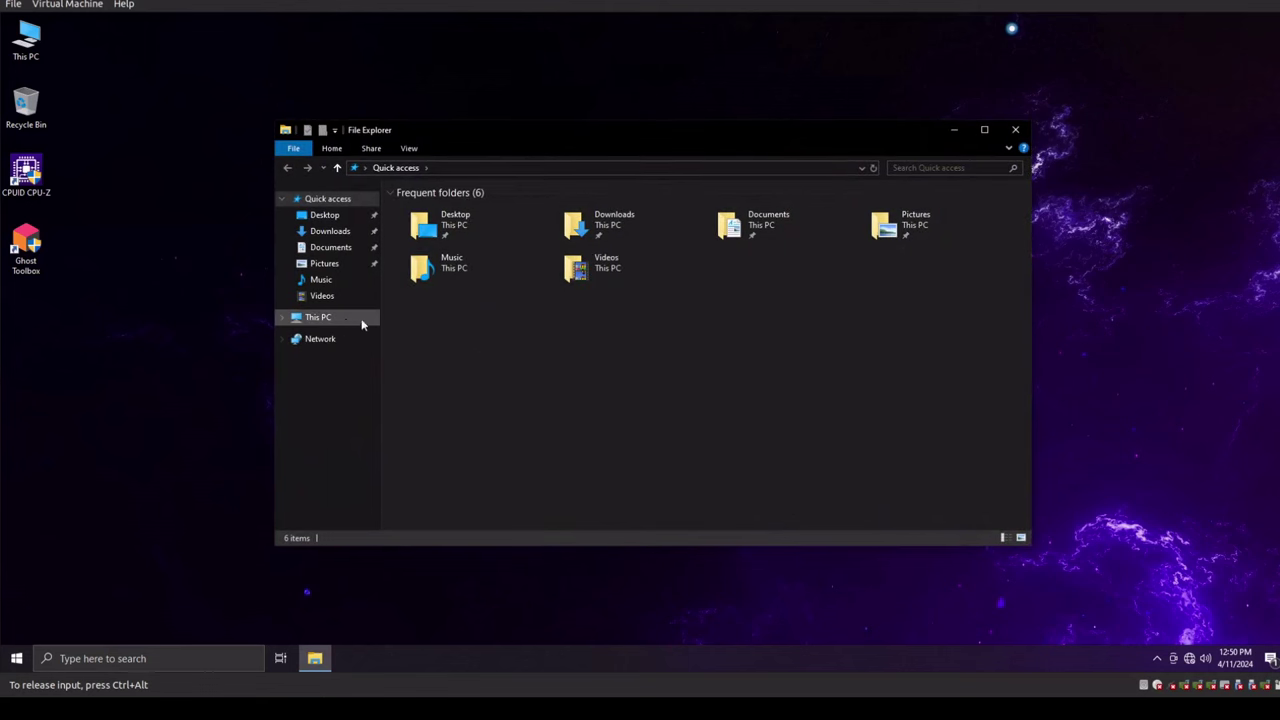
{"action": "left_click", "coordinate": [346, 323]}
{"action": "right_click", "coordinate": [306, 322]}
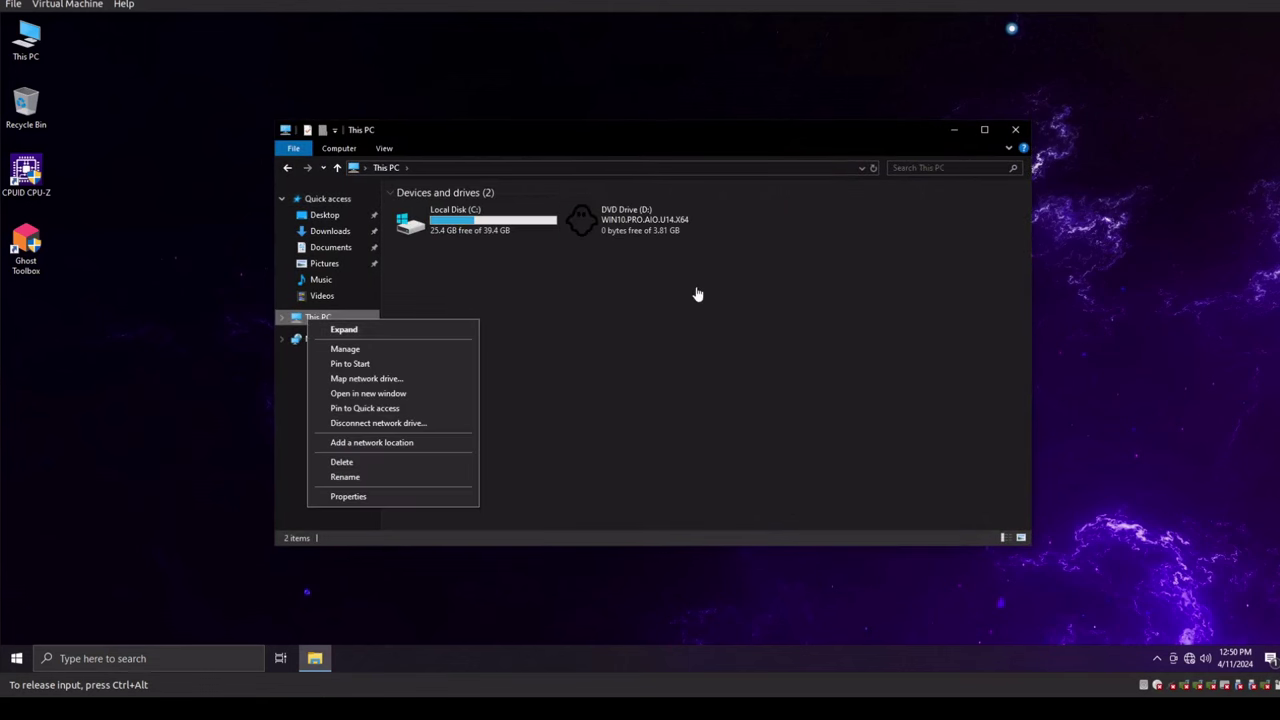
{"action": "left_click", "coordinate": [497, 282]}
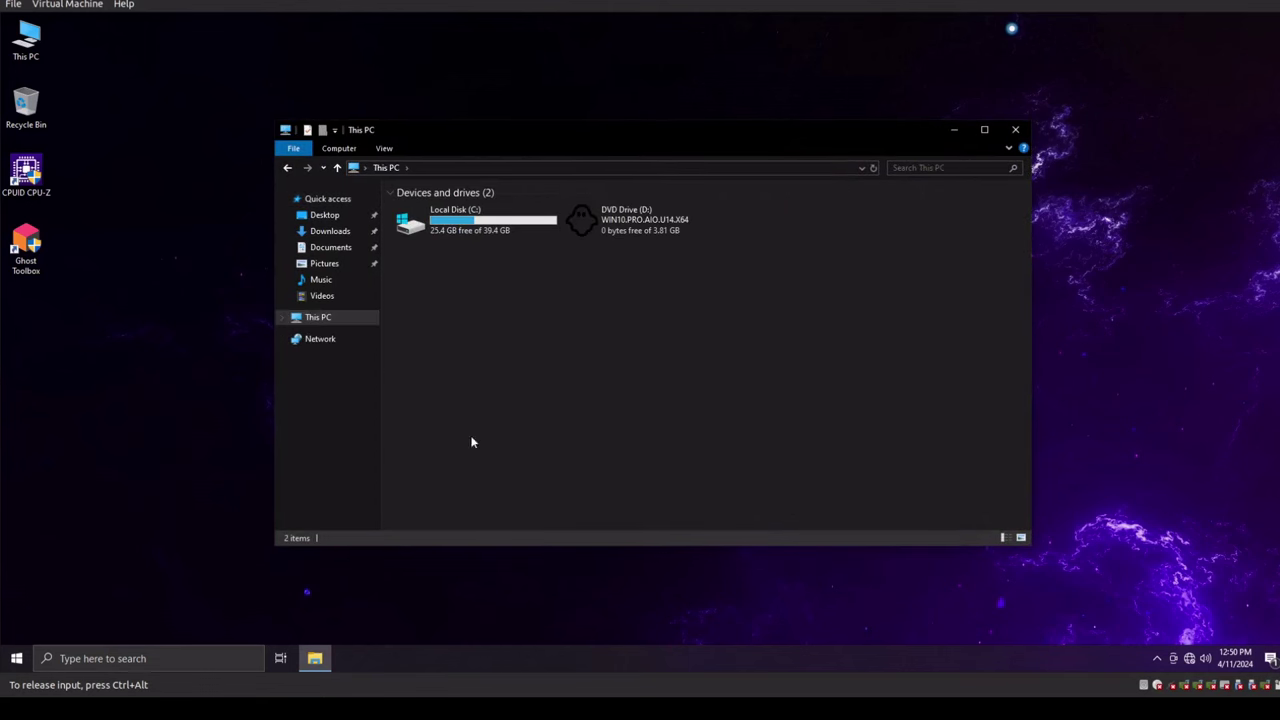
{"action": "left_click", "coordinate": [1015, 129]}
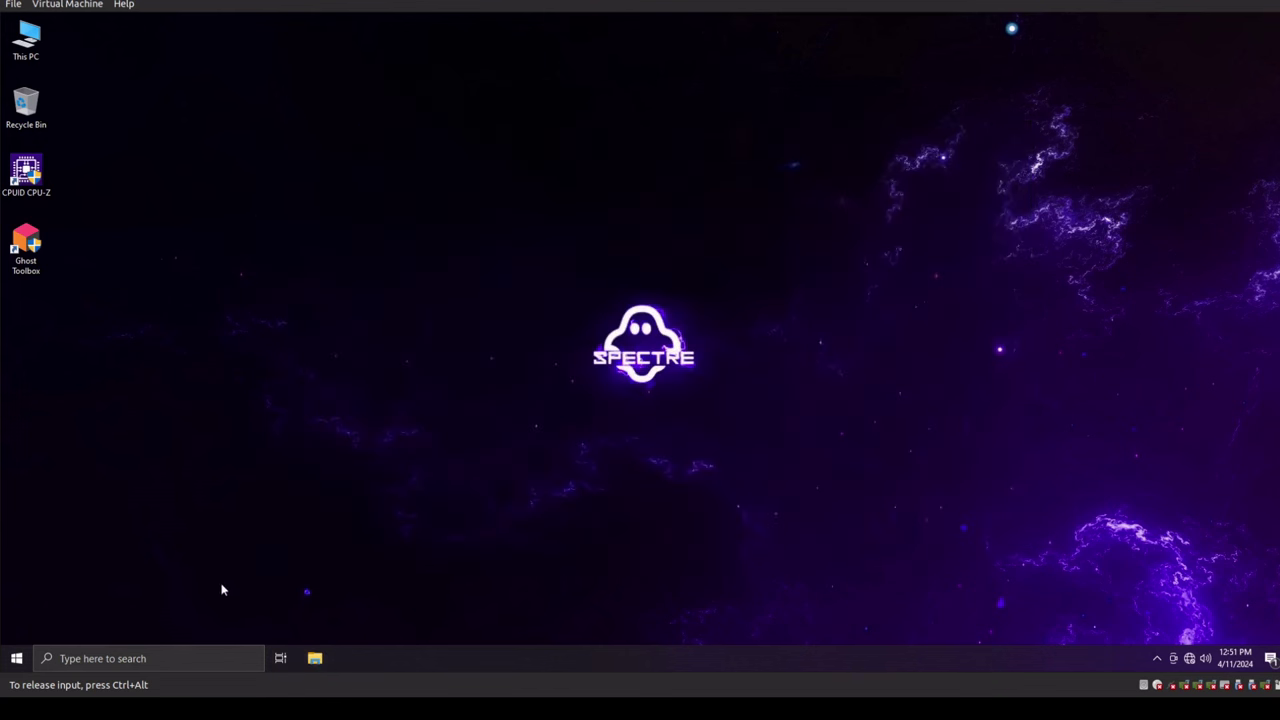
Launch Control Panel with 'control' from Run and open Programs and Features
{"action": "right_click", "coordinate": [16, 658]}
{"action": "left_click", "coordinate": [81, 596]}
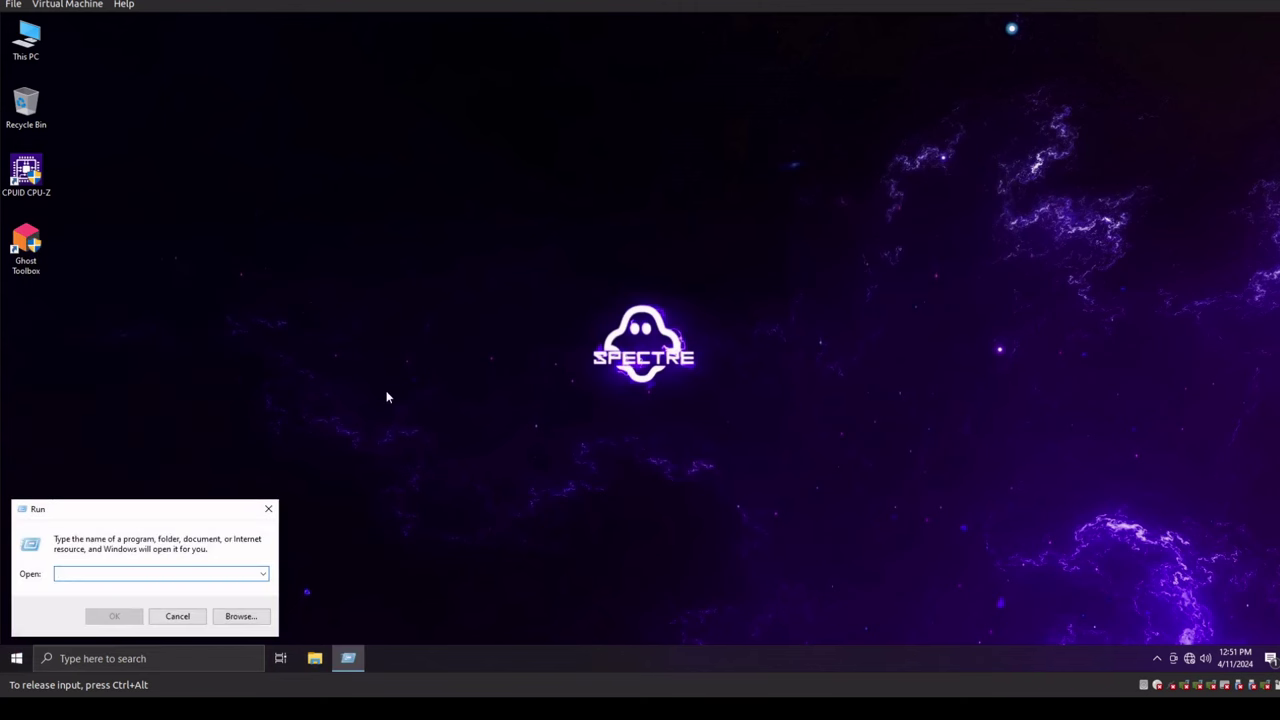
{"action": "type", "text": "control"}
{"action": "key", "text": "Return"}
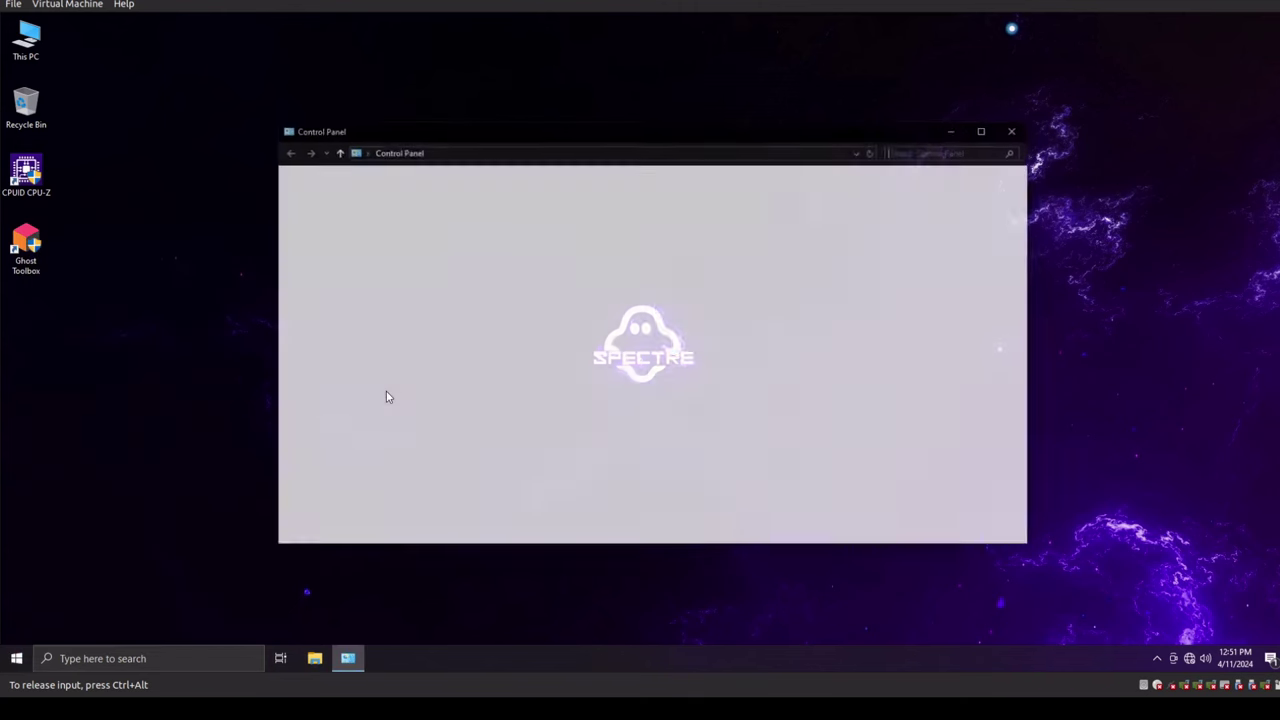
{"action": "left_click", "coordinate": [478, 370]}
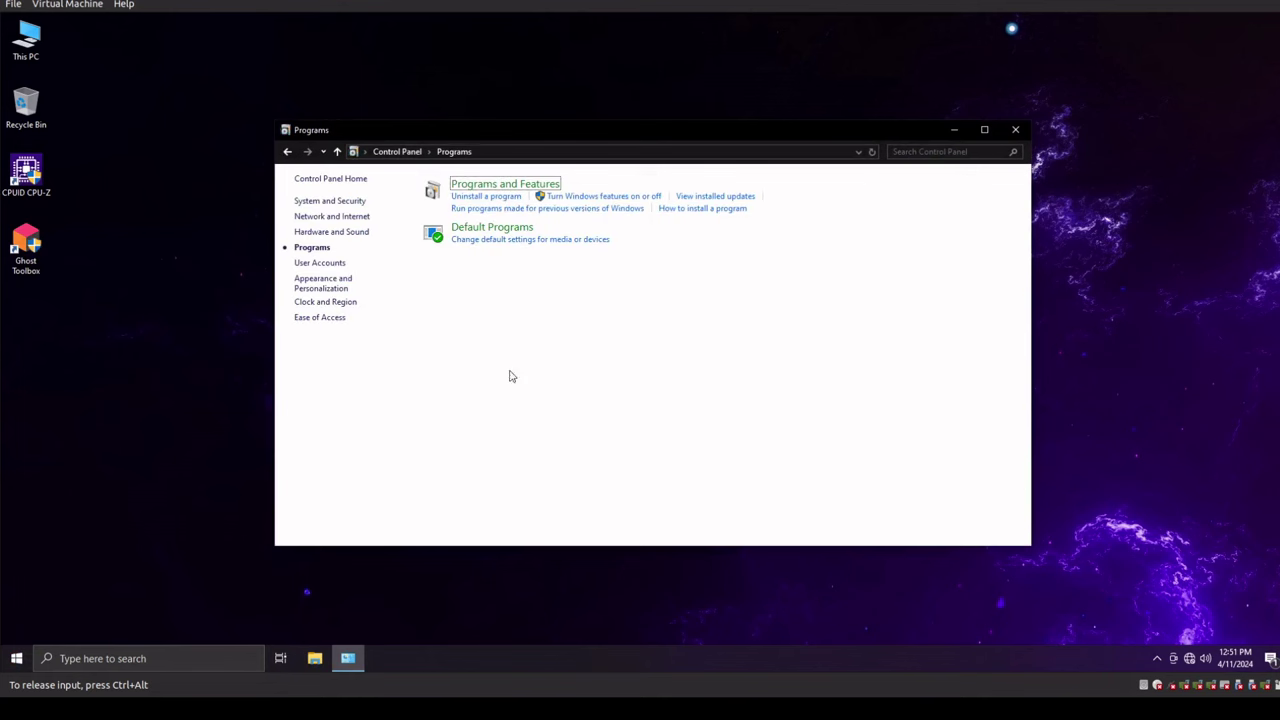
{"action": "left_click", "coordinate": [466, 198]}
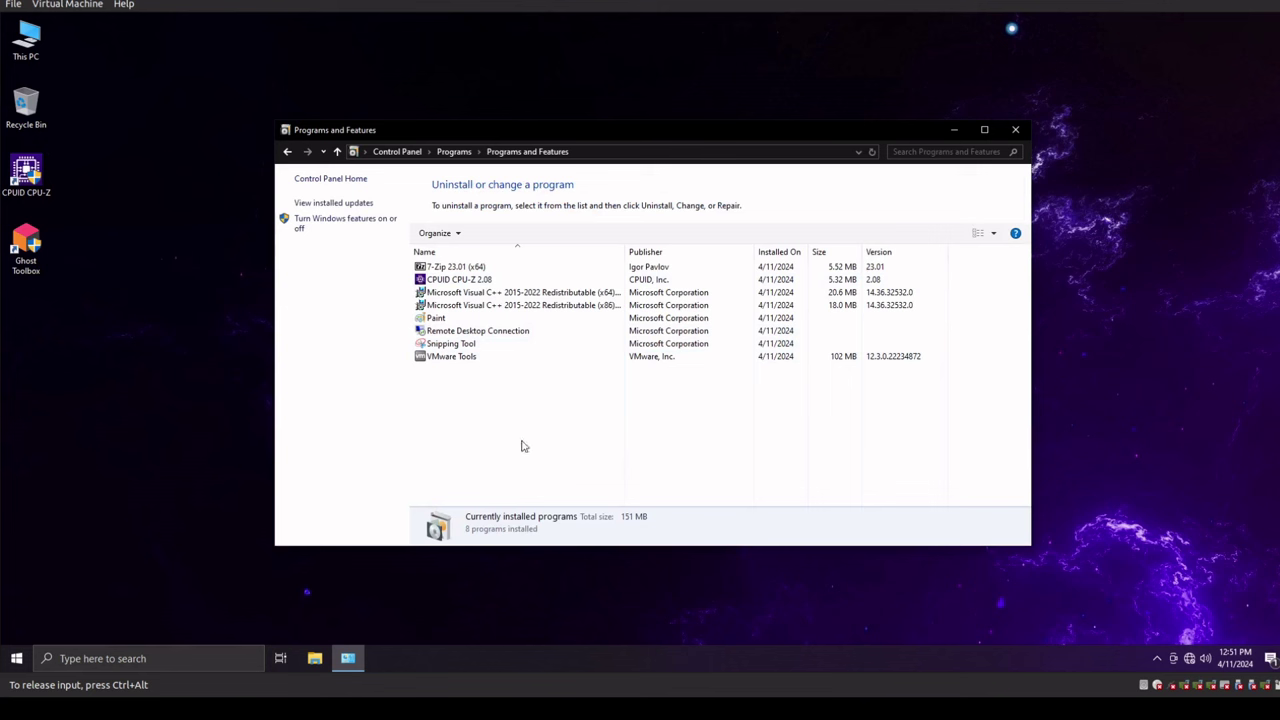
{"action": "left_click", "coordinate": [345, 229]}
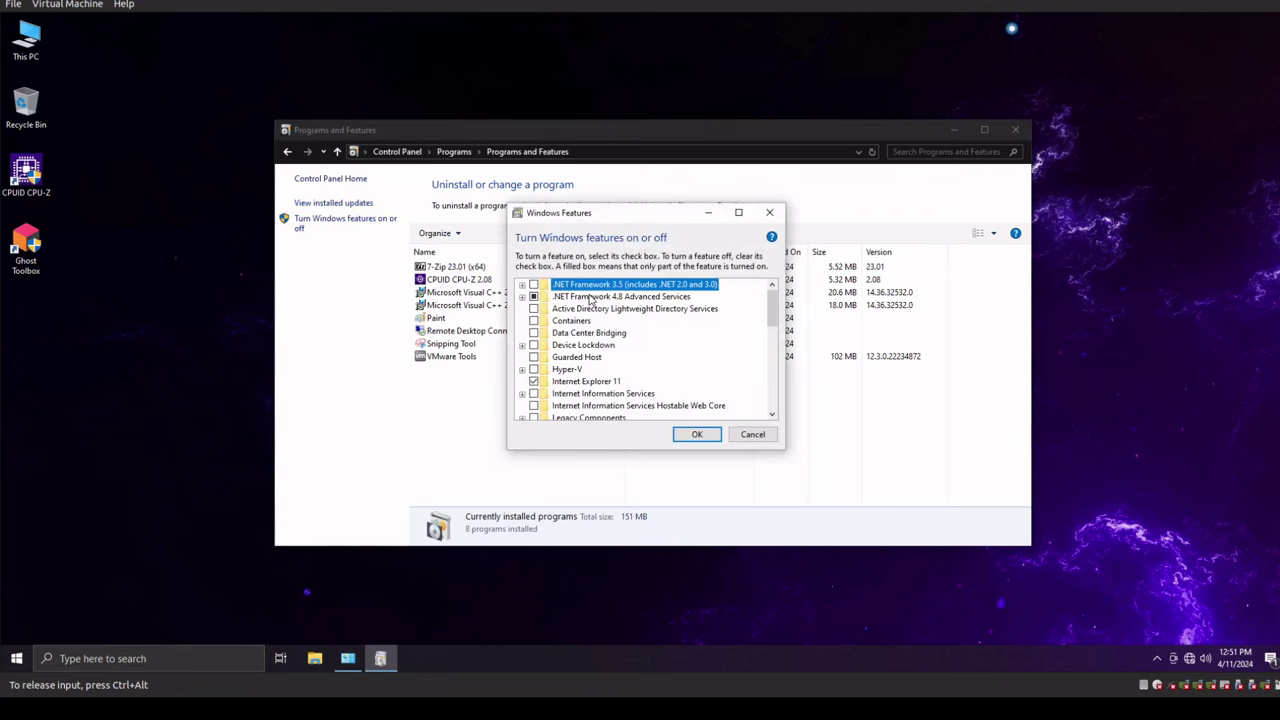
{"action": "scroll", "coordinate": [718, 342], "scroll_direction": "down", "scroll_amount": 1}
{"action": "scroll", "coordinate": [718, 342], "scroll_direction": "down", "scroll_amount": 1}
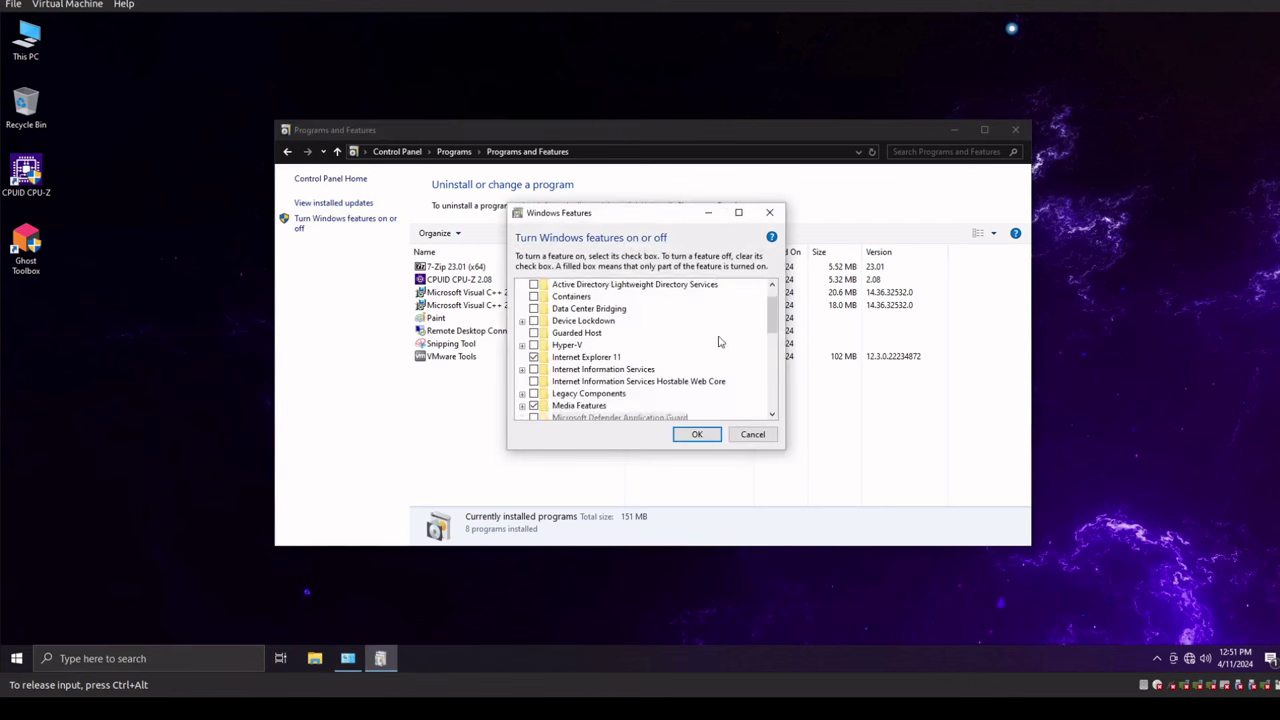
{"action": "scroll", "coordinate": [718, 342], "scroll_direction": "down", "scroll_amount": 3}
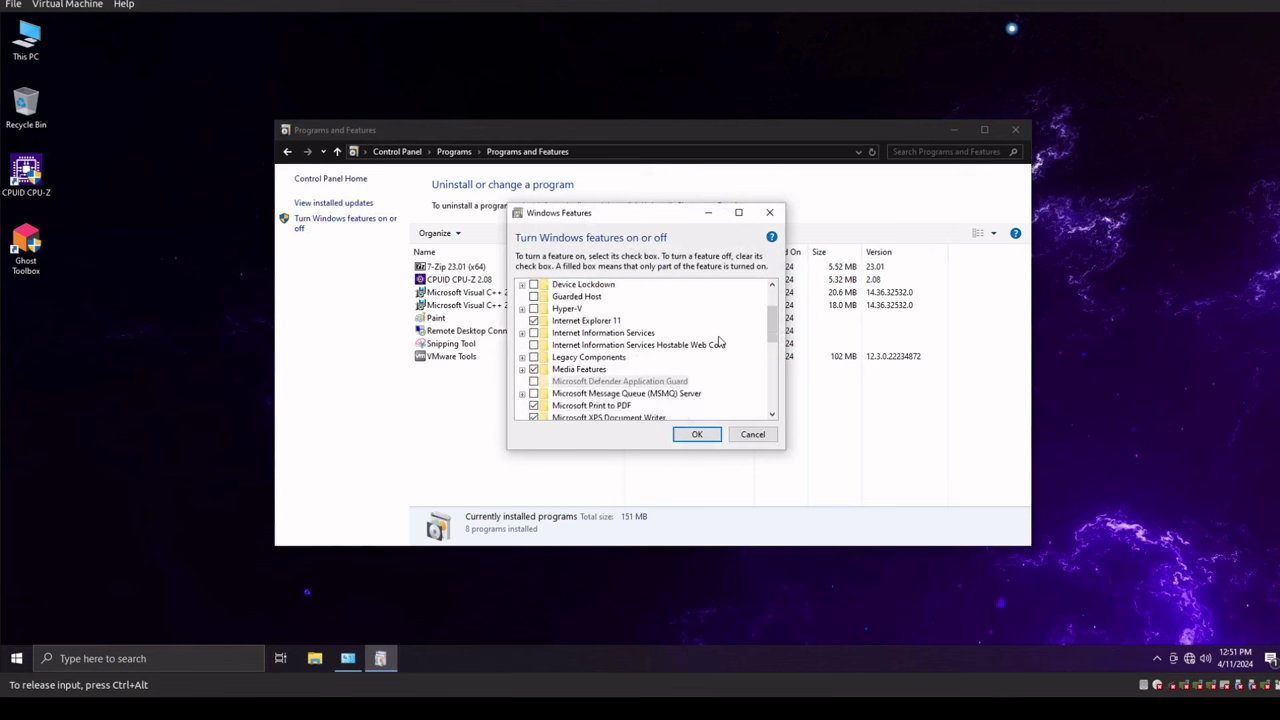
{"action": "scroll", "coordinate": [718, 342], "scroll_direction": "down", "scroll_amount": 7}
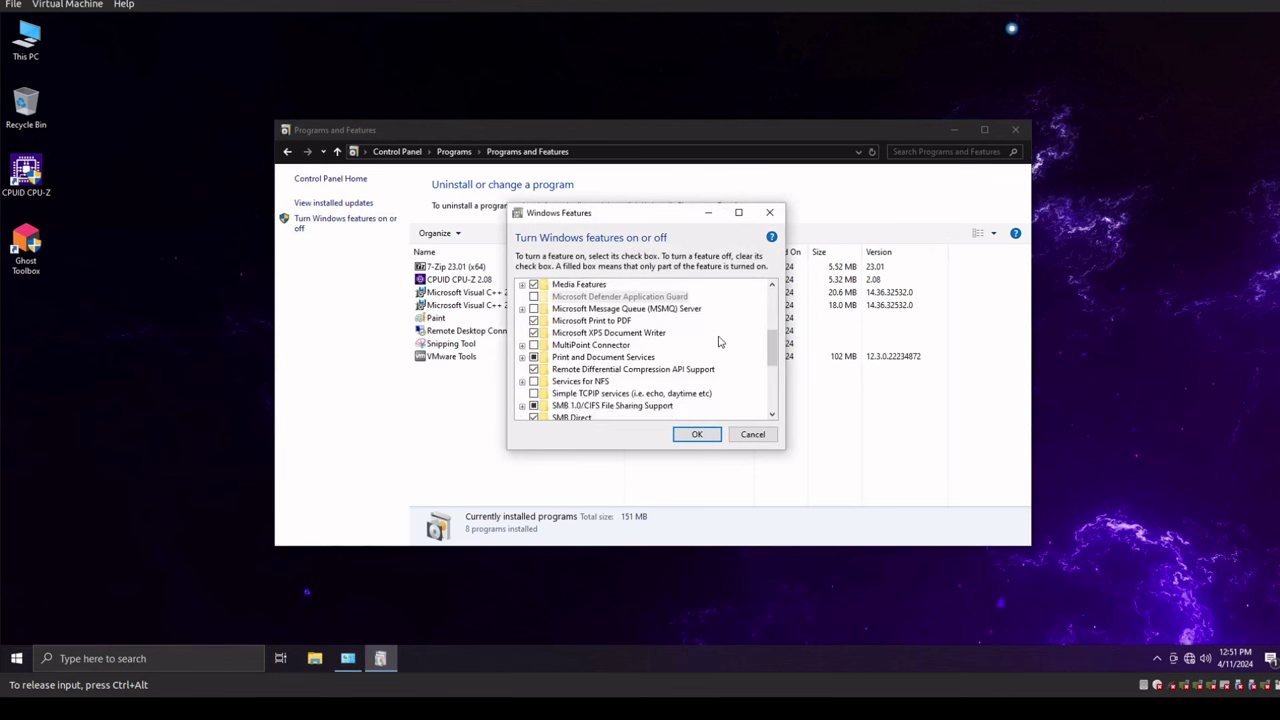
{"action": "scroll", "coordinate": [718, 342], "scroll_direction": "down", "scroll_amount": 4}
{"action": "scroll", "coordinate": [718, 342], "scroll_direction": "down", "scroll_amount": 2}
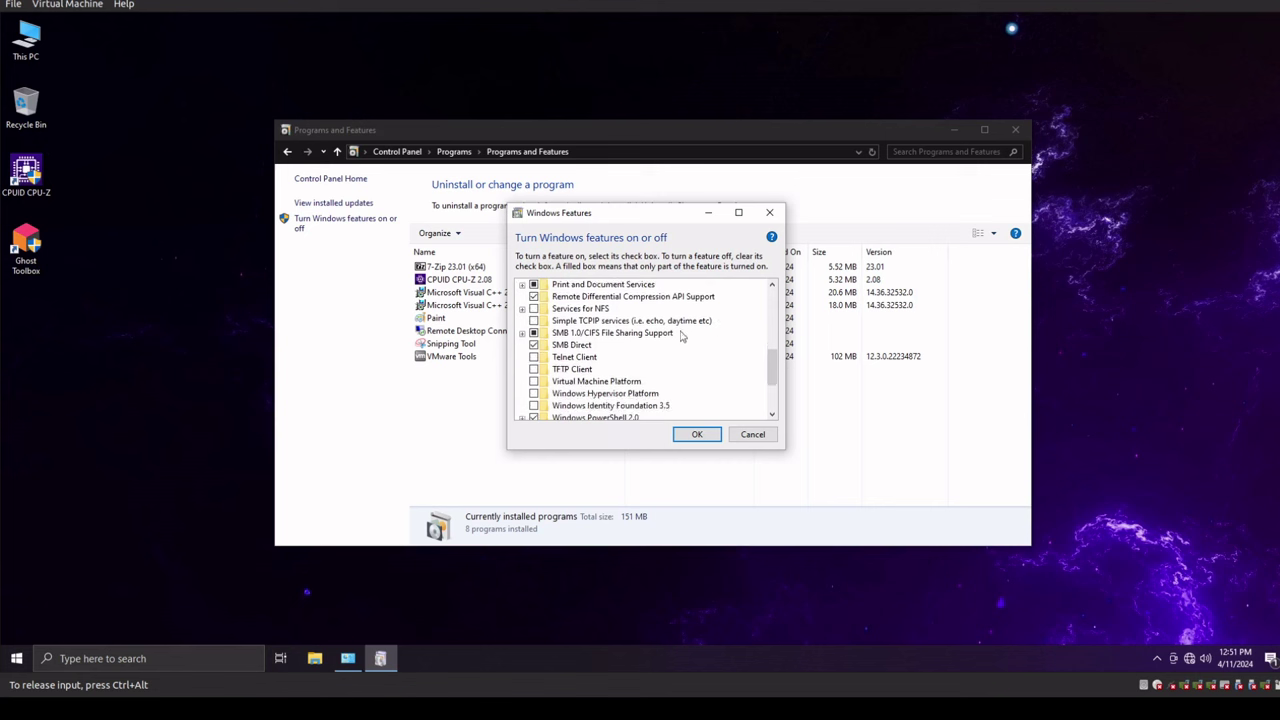
{"action": "left_click", "coordinate": [572, 334]}
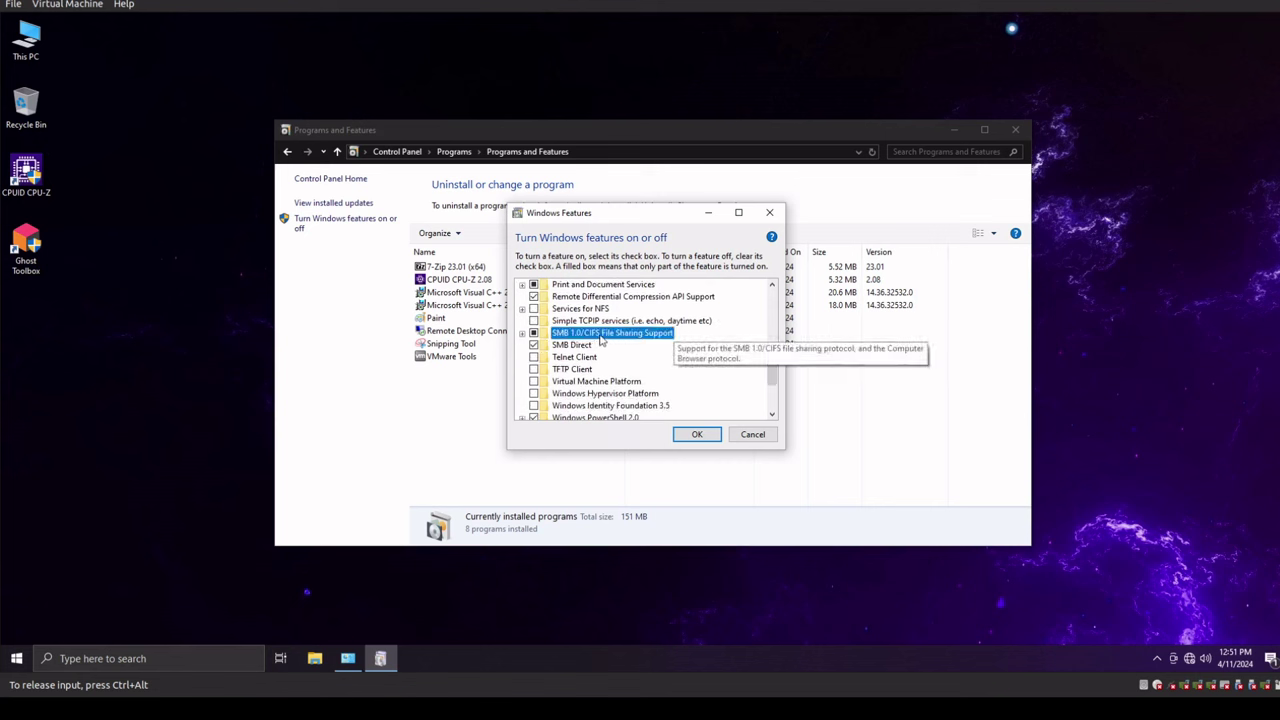
{"action": "left_click", "coordinate": [521, 334]}
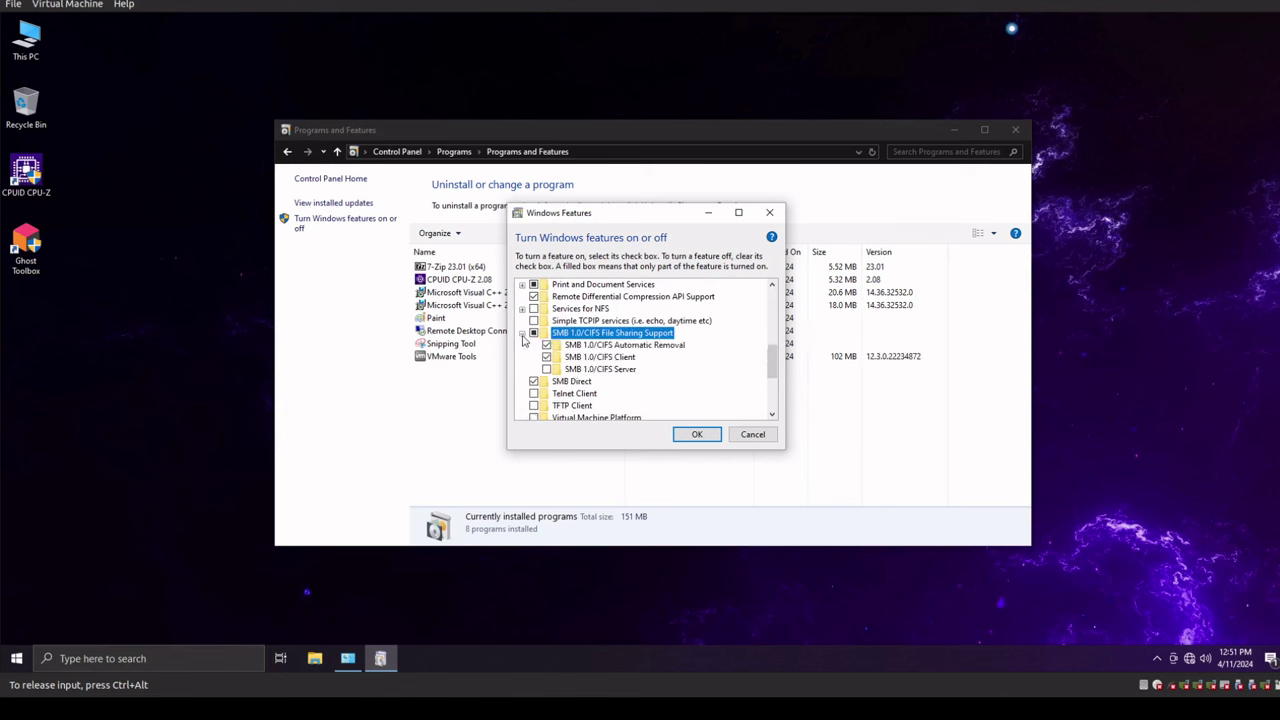
{"action": "left_click", "coordinate": [521, 333]}
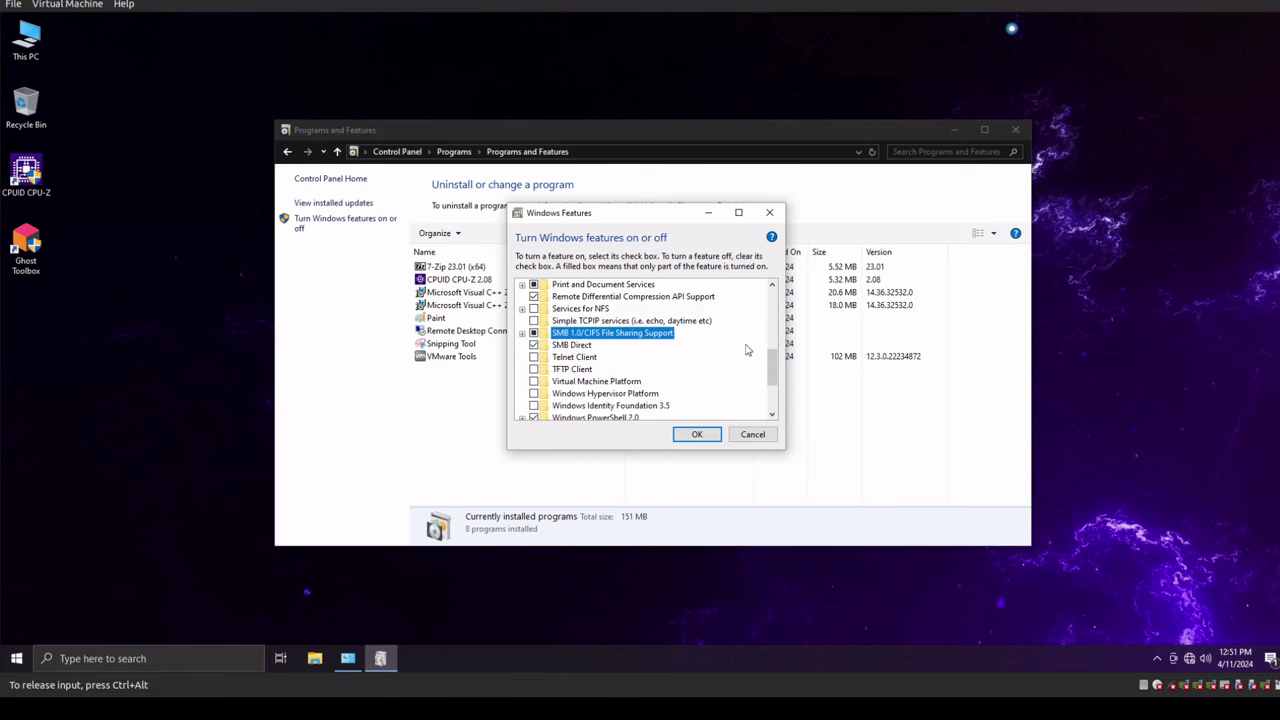
{"action": "scroll", "coordinate": [739, 354], "scroll_direction": "down", "scroll_amount": 1}
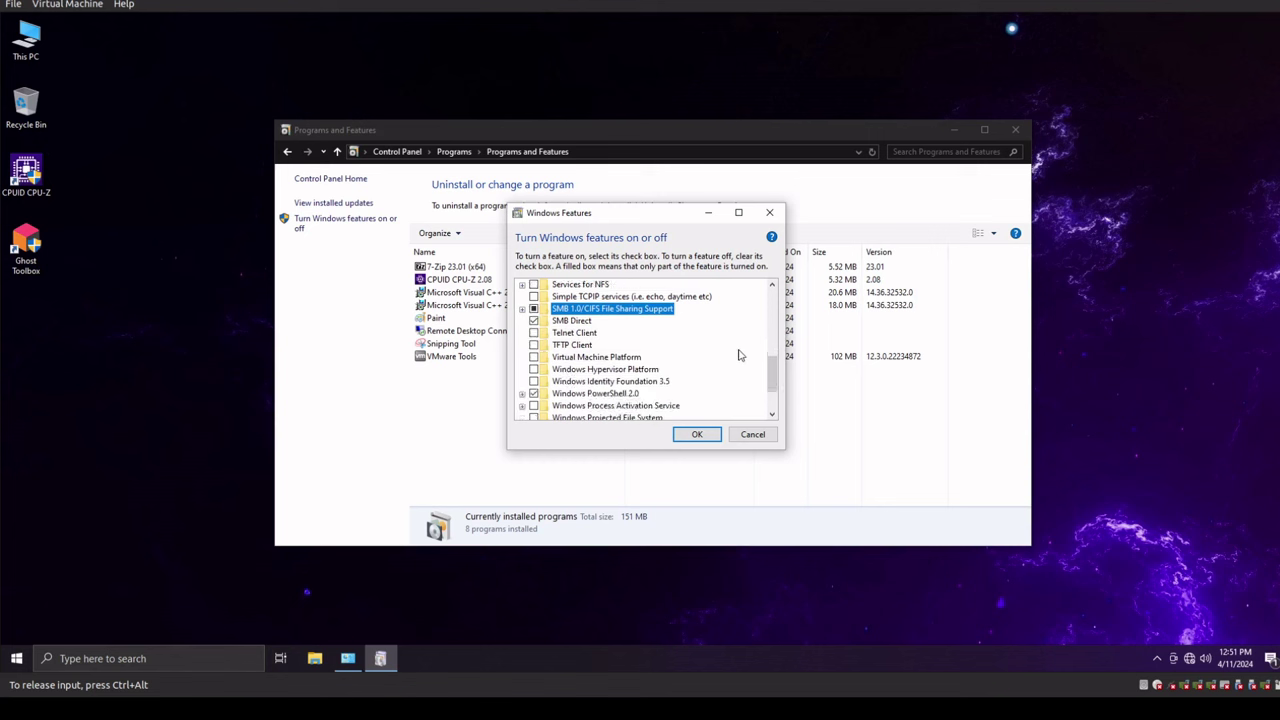
{"action": "scroll", "coordinate": [739, 354], "scroll_direction": "down", "scroll_amount": 3}
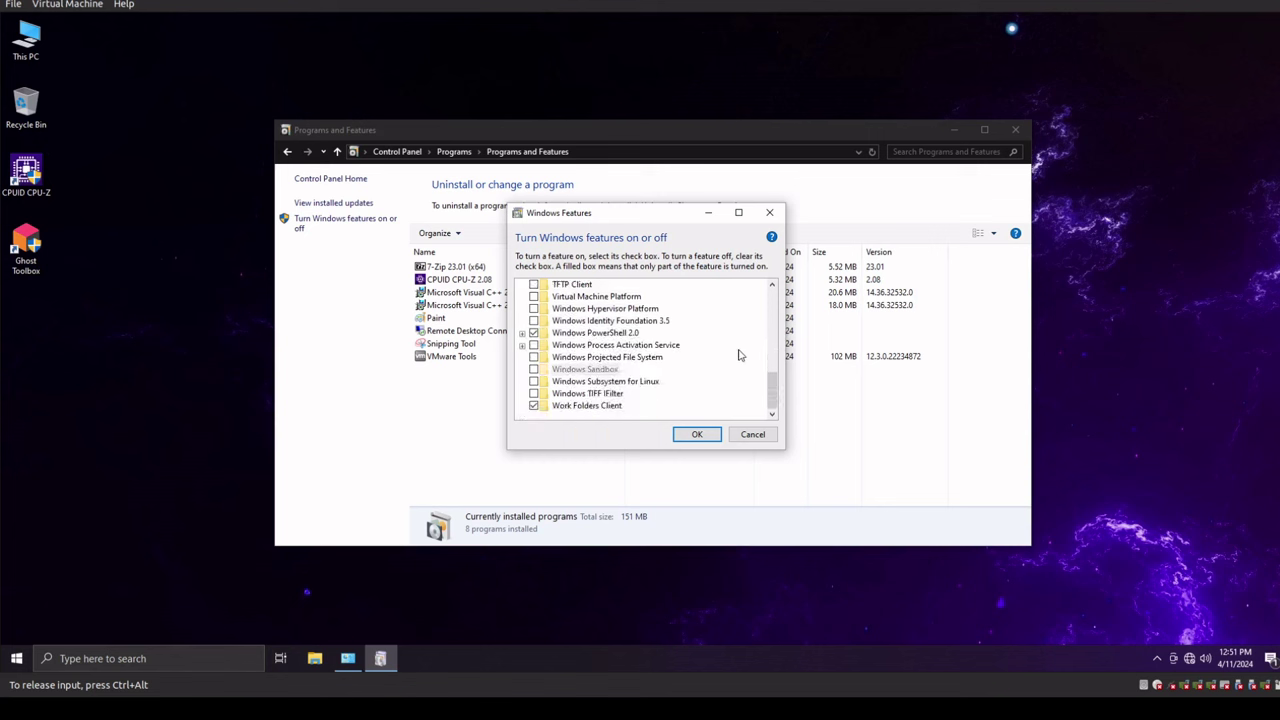
{"action": "scroll", "coordinate": [632, 346], "scroll_direction": "up", "scroll_amount": 3}
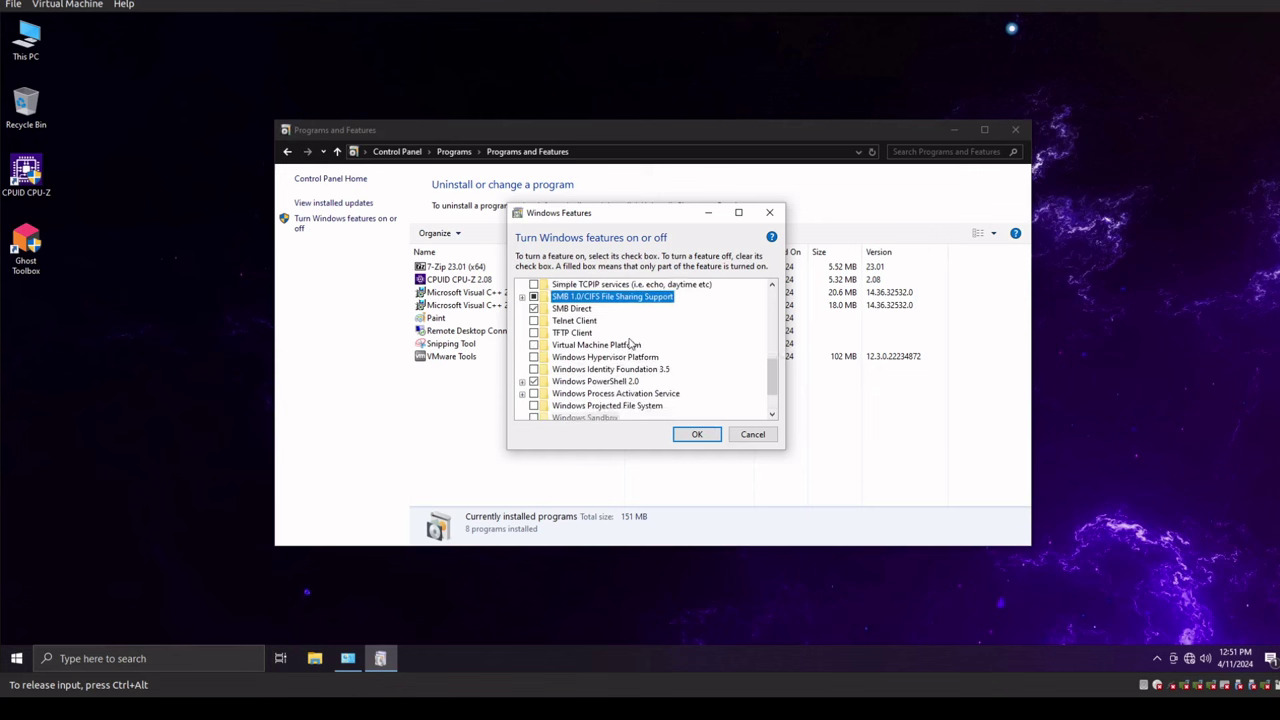
{"action": "scroll", "coordinate": [632, 346], "scroll_direction": "up", "scroll_amount": 8}
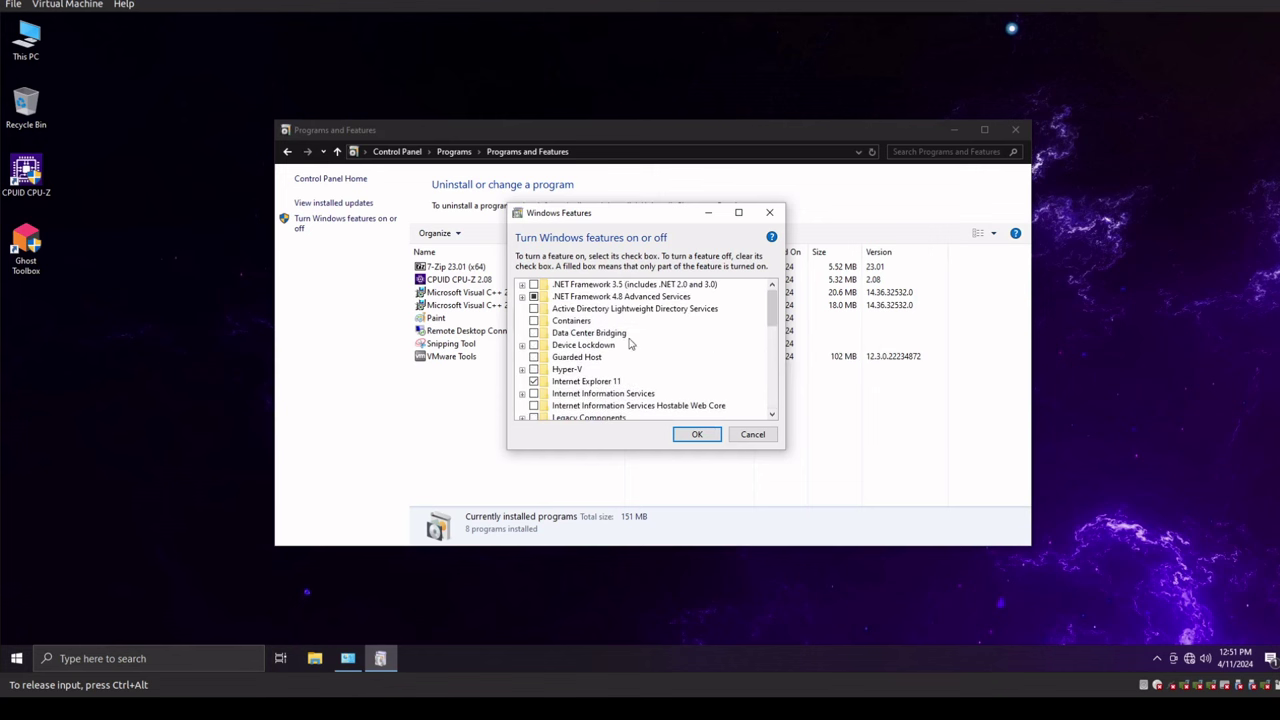
{"action": "left_click", "coordinate": [756, 435]}
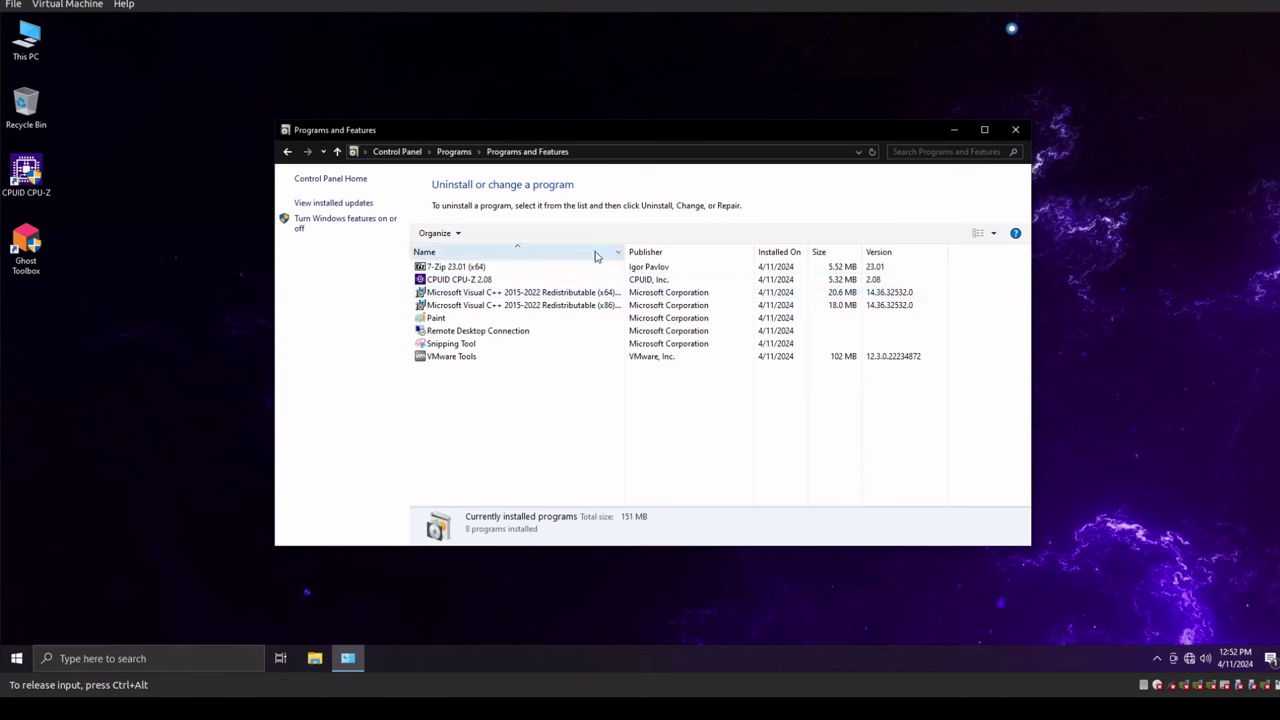
Show Control Panel as small icons and open Windows Defender Firewall's allowed apps list
{"action": "left_click", "coordinate": [400, 151]}
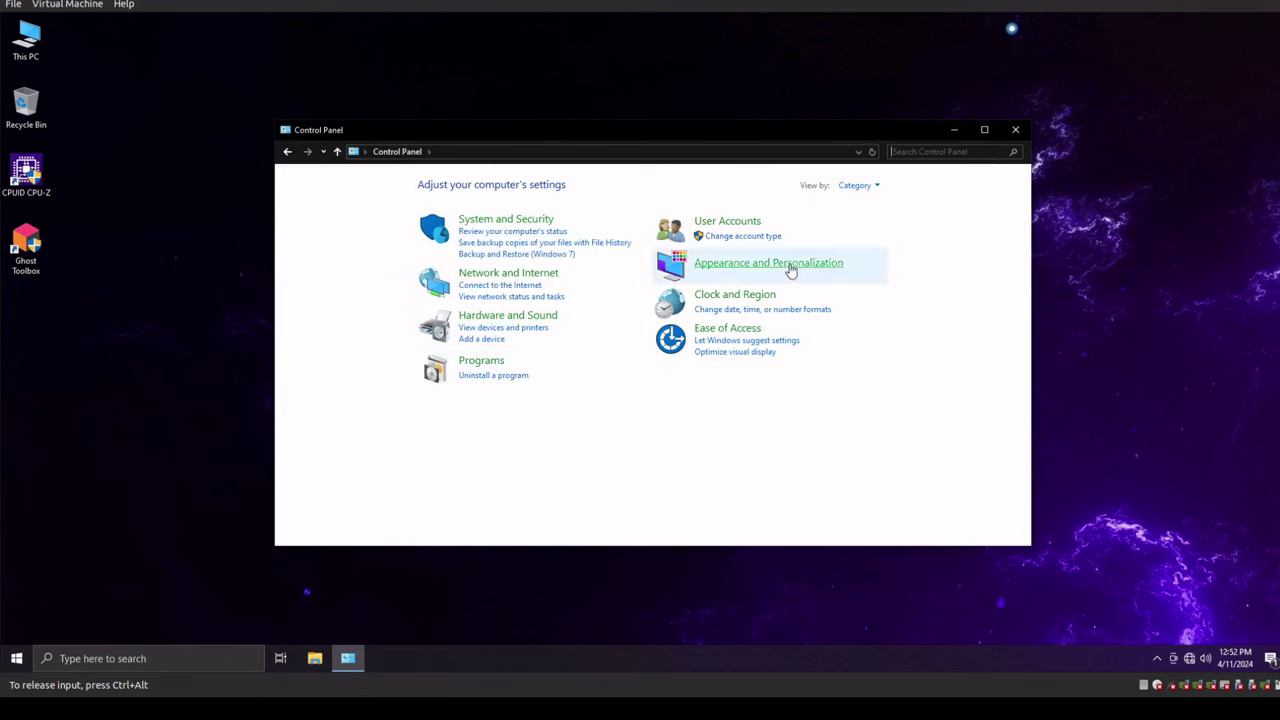
{"action": "left_click", "coordinate": [852, 187]}
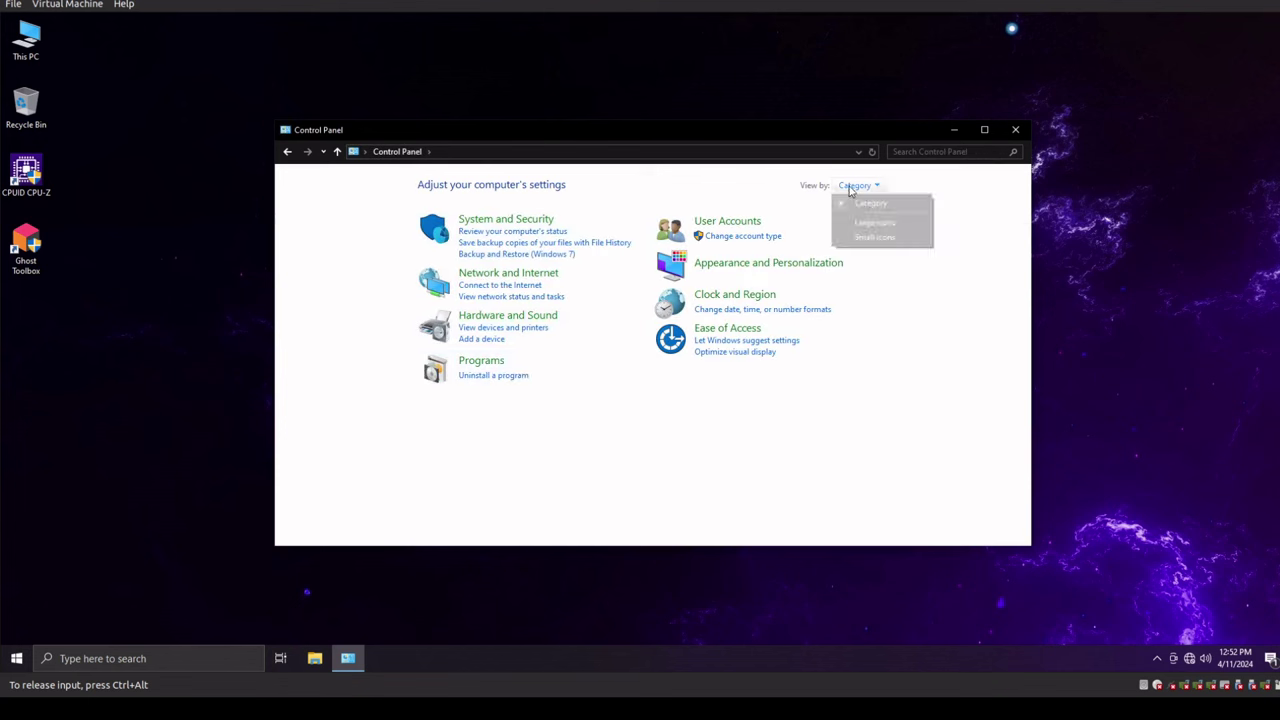
{"action": "left_click", "coordinate": [872, 237]}
{"action": "left_click", "coordinate": [681, 366]}
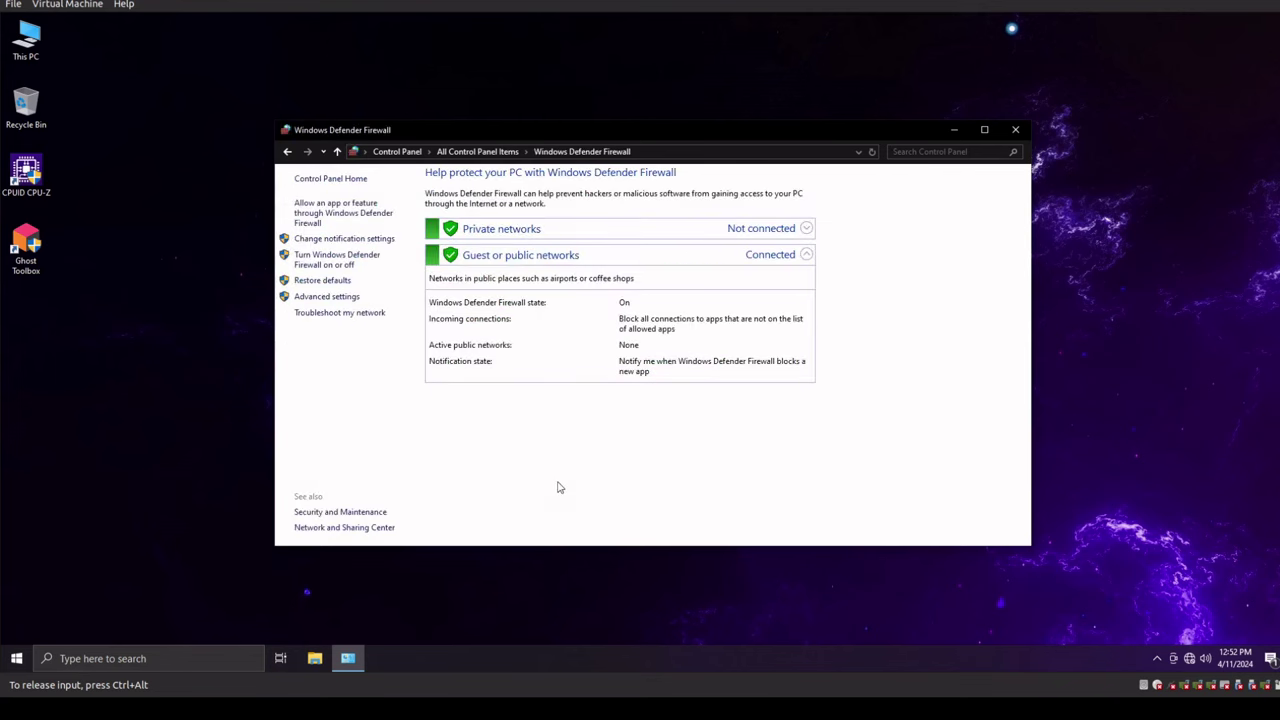
{"action": "left_click", "coordinate": [306, 220]}
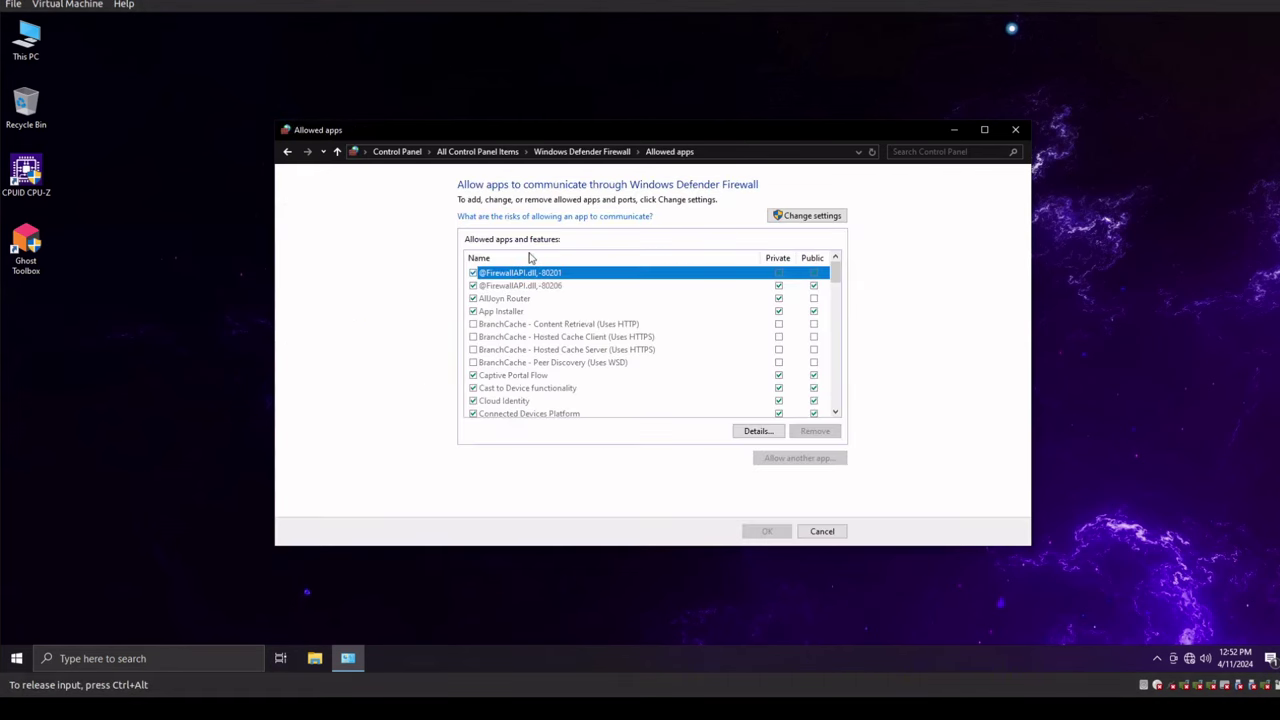
{"action": "left_click", "coordinate": [555, 287]}
{"action": "left_click", "coordinate": [537, 274]}
{"action": "scroll", "coordinate": [649, 397], "scroll_direction": "down", "scroll_amount": 2}
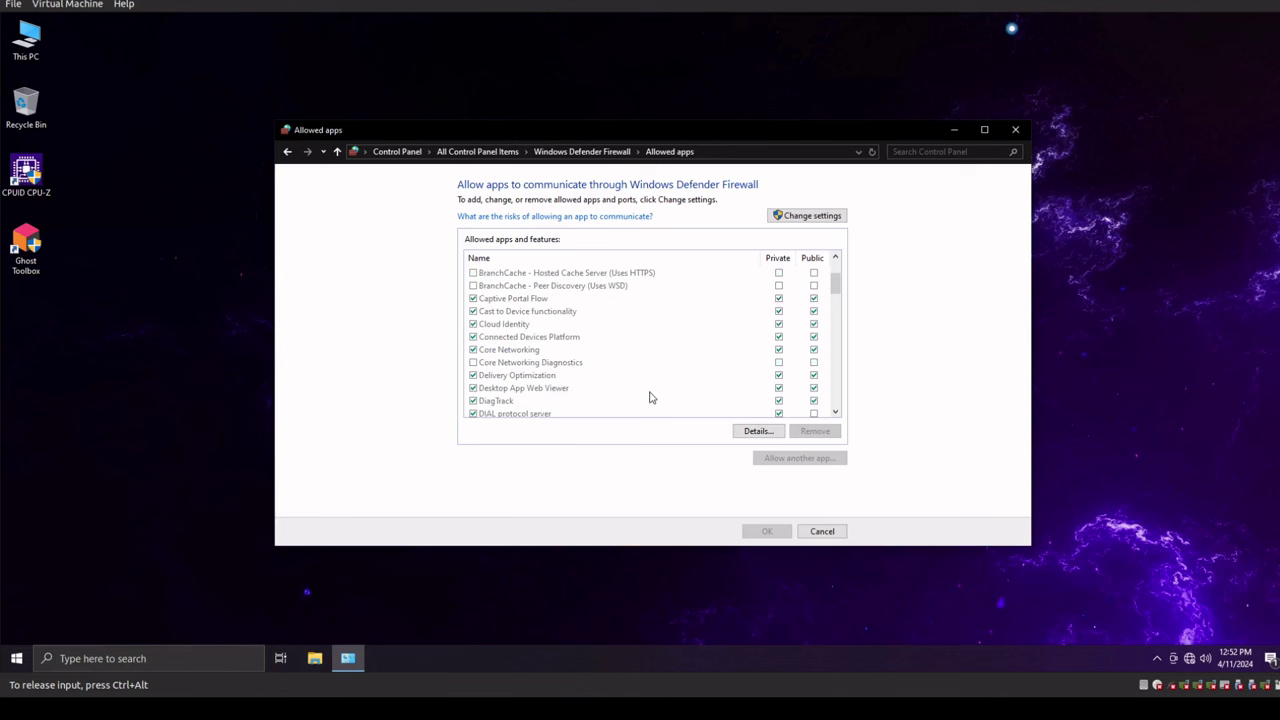
{"action": "scroll", "coordinate": [649, 397], "scroll_direction": "down", "scroll_amount": 3}
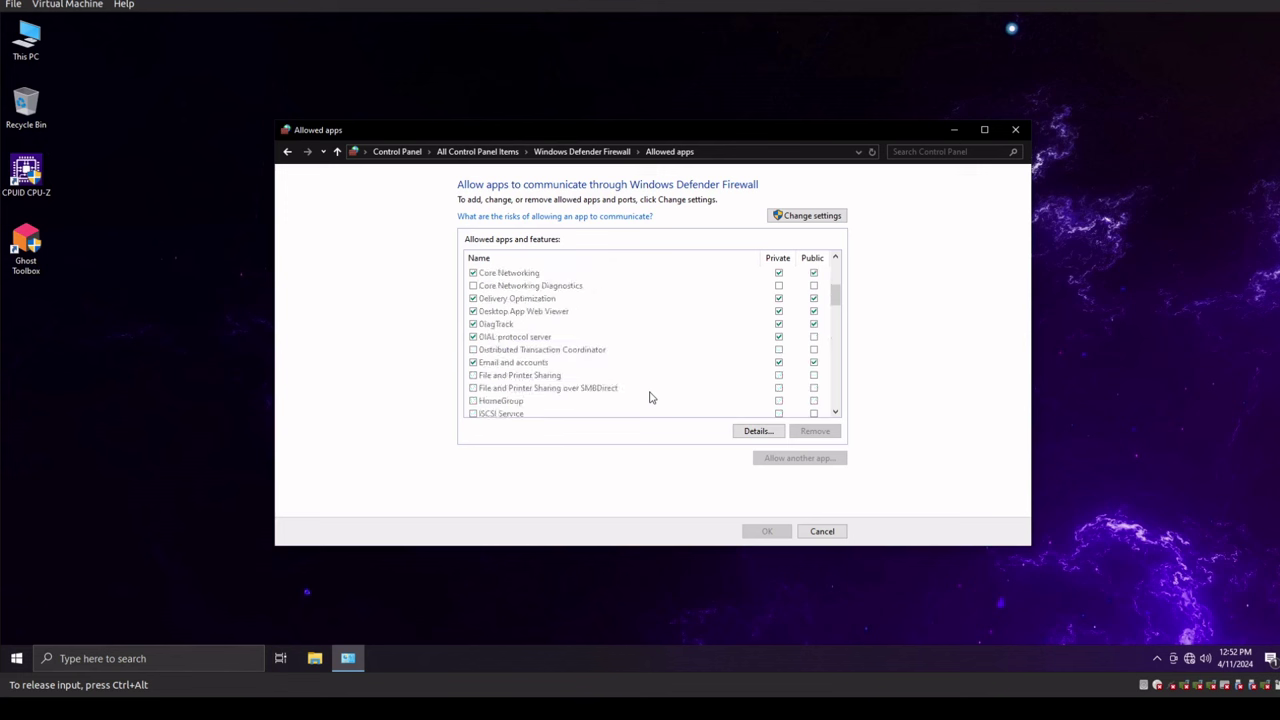
{"action": "scroll", "coordinate": [649, 397], "scroll_direction": "down", "scroll_amount": 2}
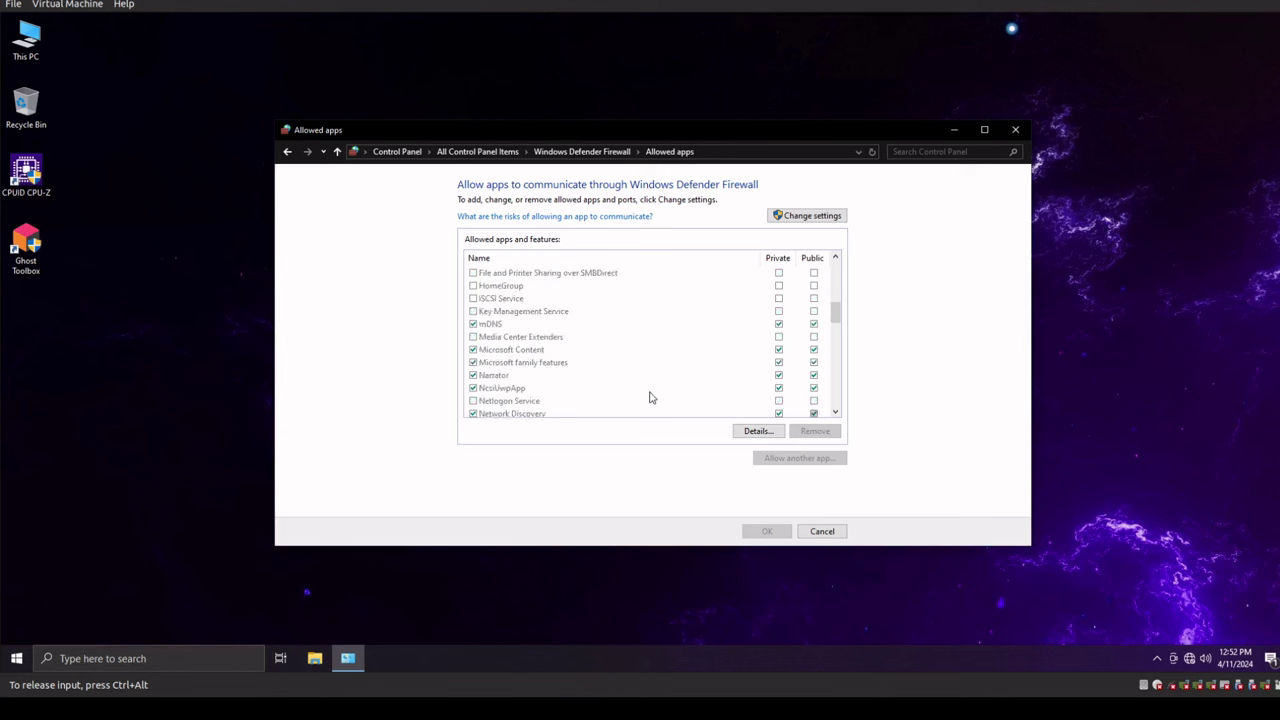
{"action": "scroll", "coordinate": [649, 397], "scroll_direction": "down", "scroll_amount": 3}
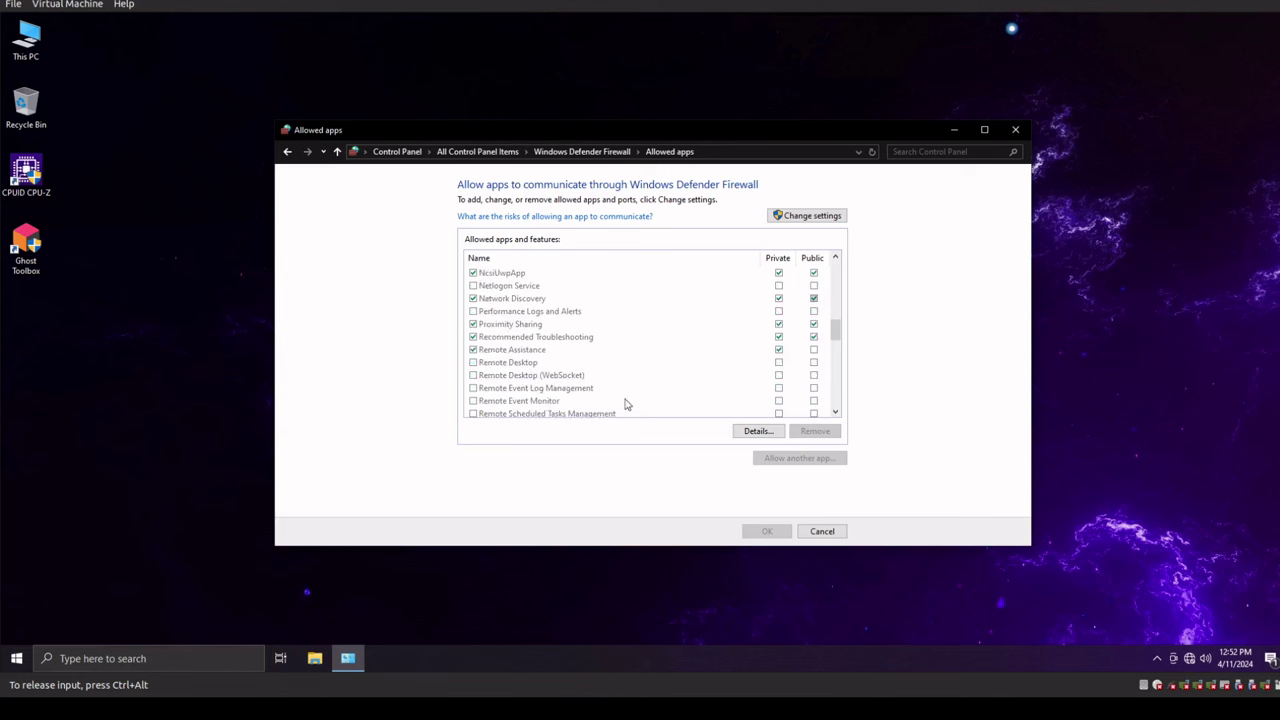
{"action": "scroll", "coordinate": [626, 403], "scroll_direction": "down", "scroll_amount": 3}
{"action": "scroll", "coordinate": [626, 403], "scroll_direction": "down", "scroll_amount": 2}
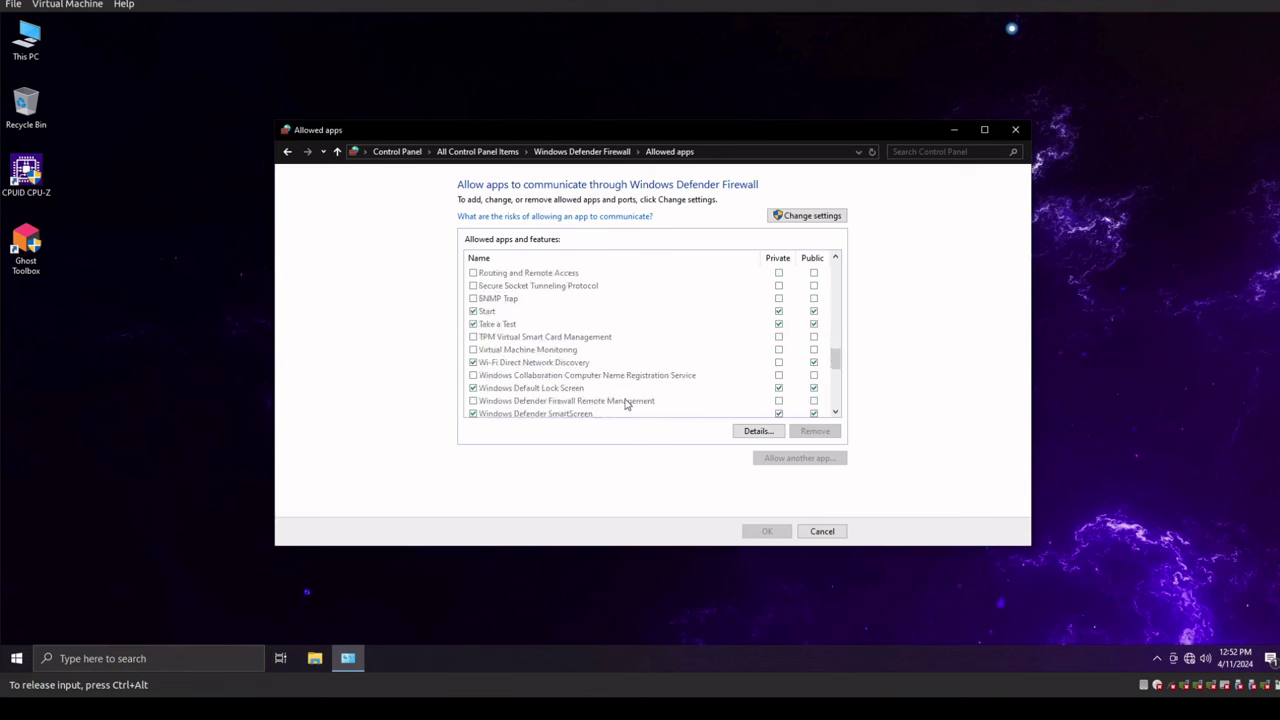
{"action": "scroll", "coordinate": [626, 403], "scroll_direction": "down", "scroll_amount": 1}
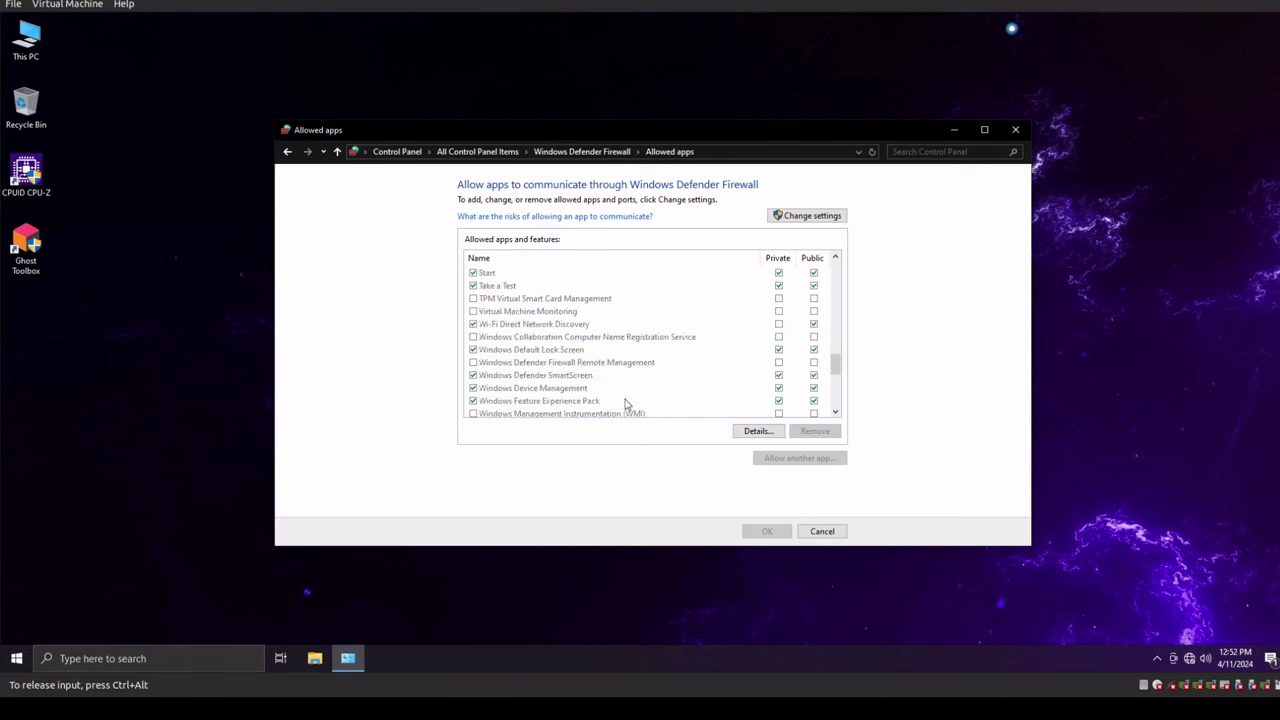
{"action": "scroll", "coordinate": [626, 403], "scroll_direction": "down", "scroll_amount": 1}
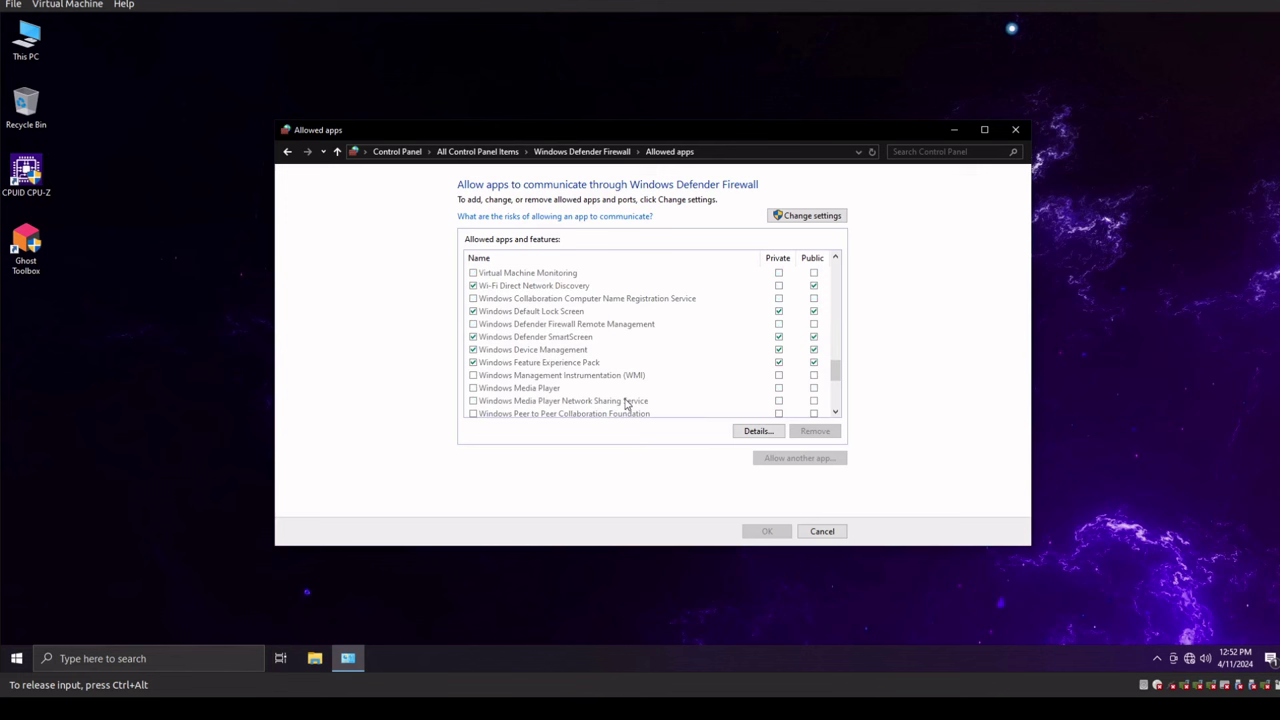
{"action": "scroll", "coordinate": [626, 403], "scroll_direction": "down", "scroll_amount": 3}
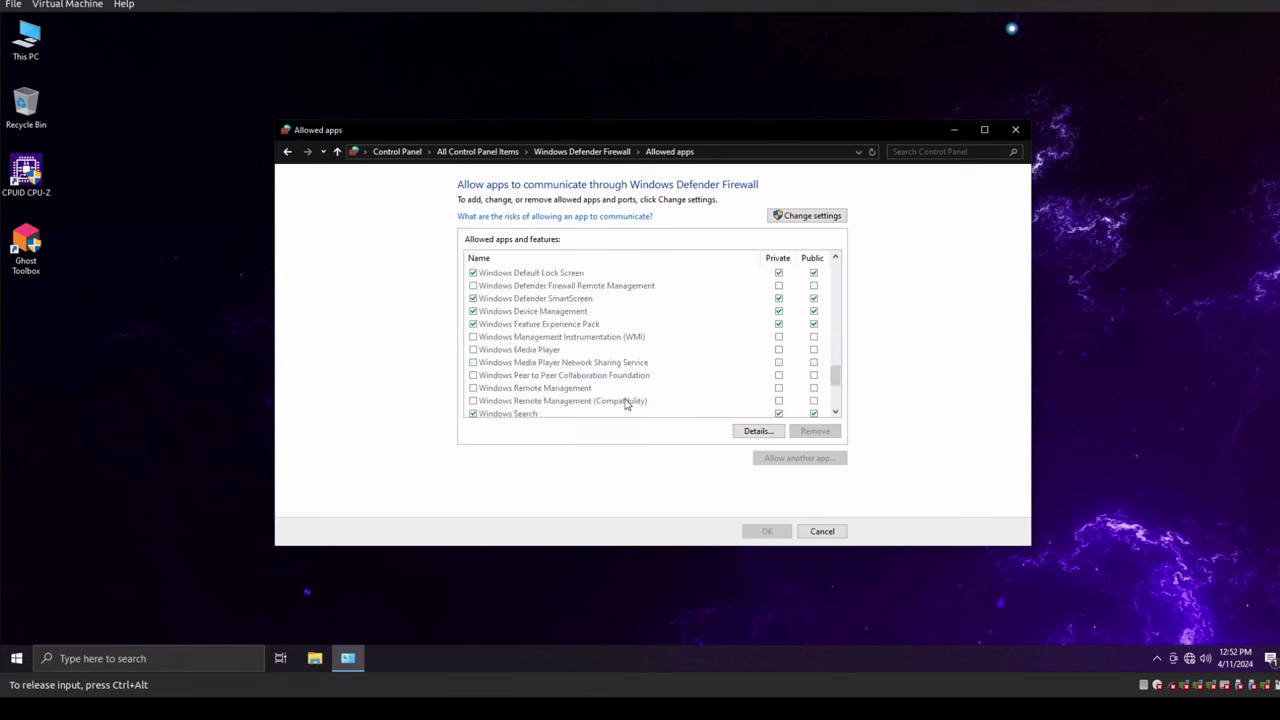
{"action": "scroll", "coordinate": [626, 403], "scroll_direction": "down", "scroll_amount": 1}
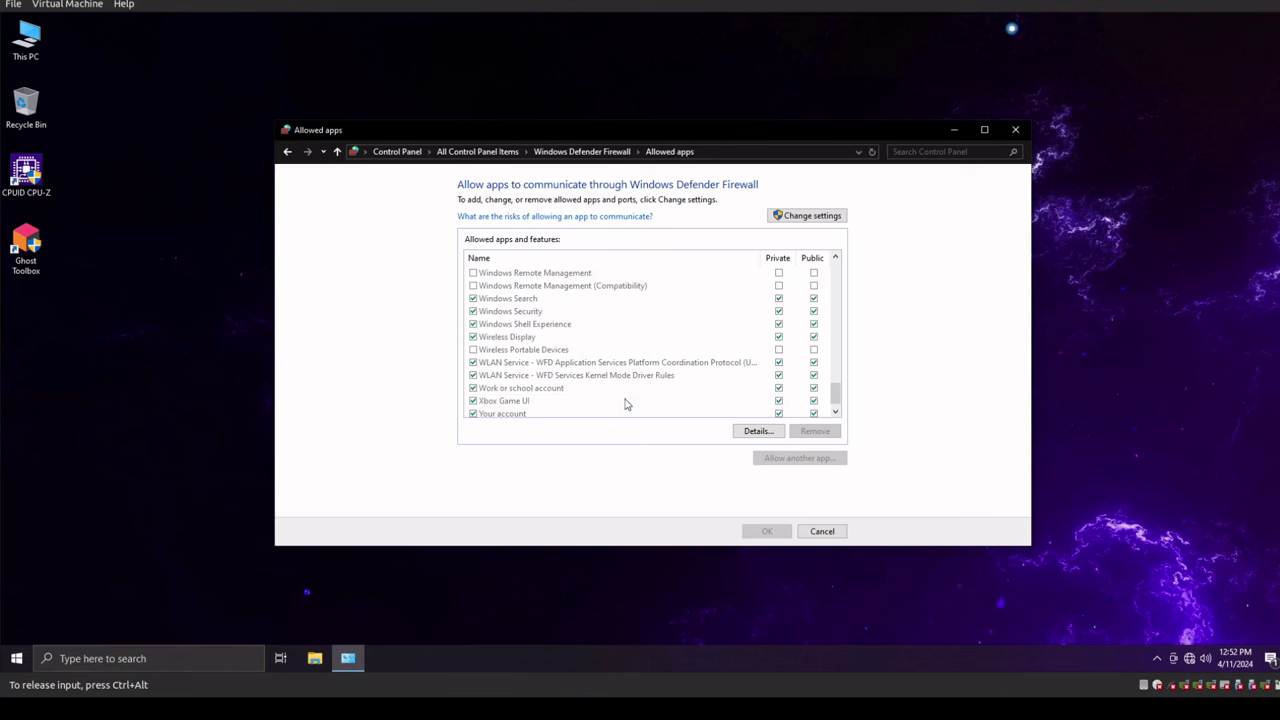
{"action": "scroll", "coordinate": [626, 403], "scroll_direction": "down", "scroll_amount": 1}
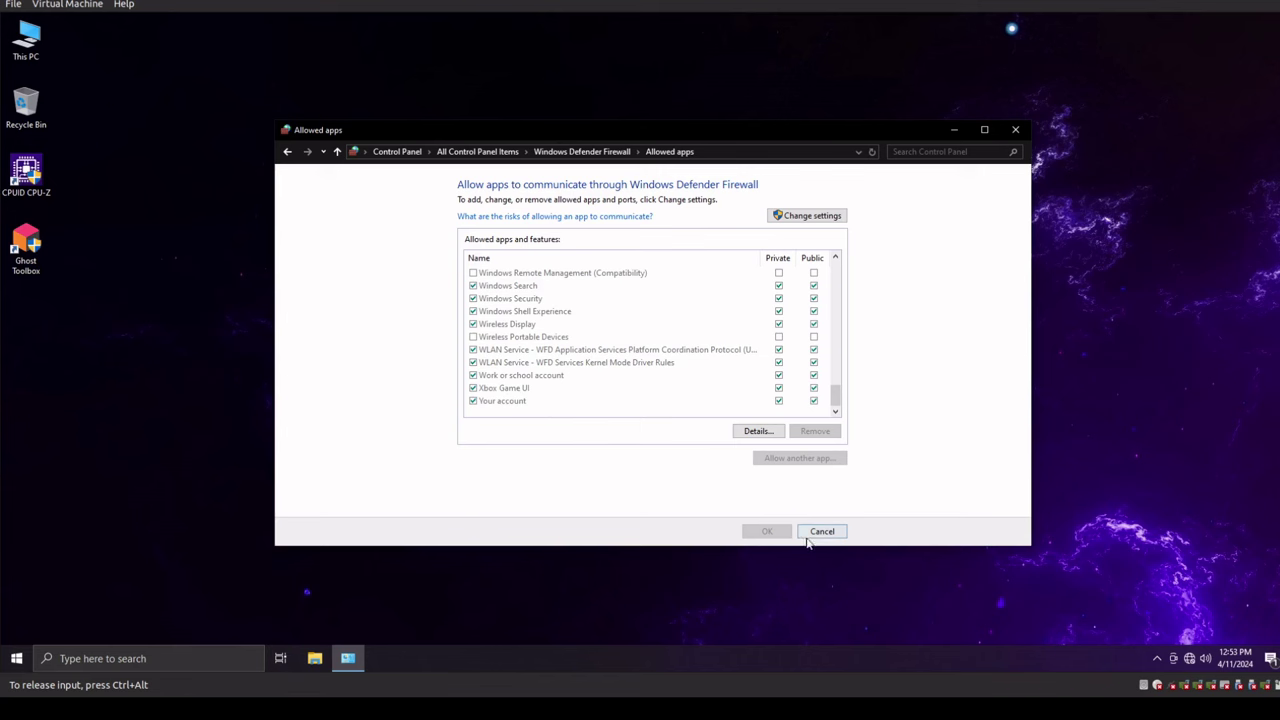
{"action": "left_click", "coordinate": [595, 152]}
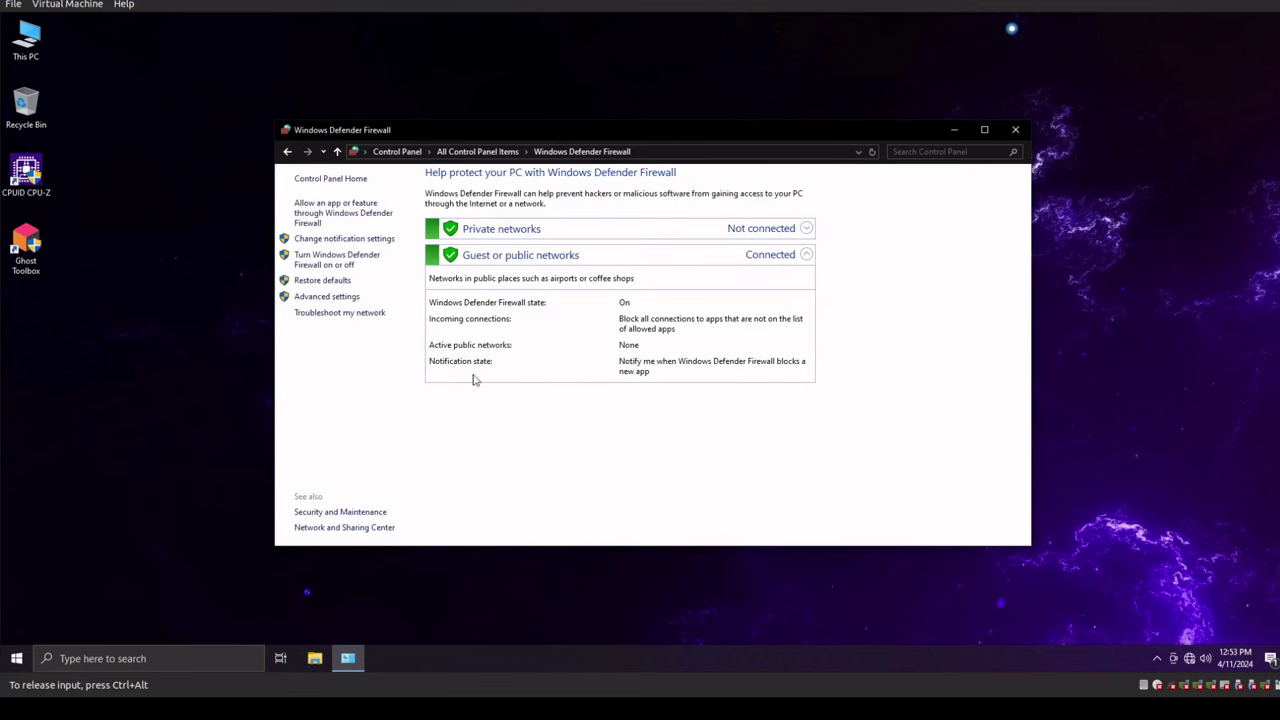
{"action": "left_click", "coordinate": [333, 297]}
{"action": "left_click", "coordinate": [108, 101]}
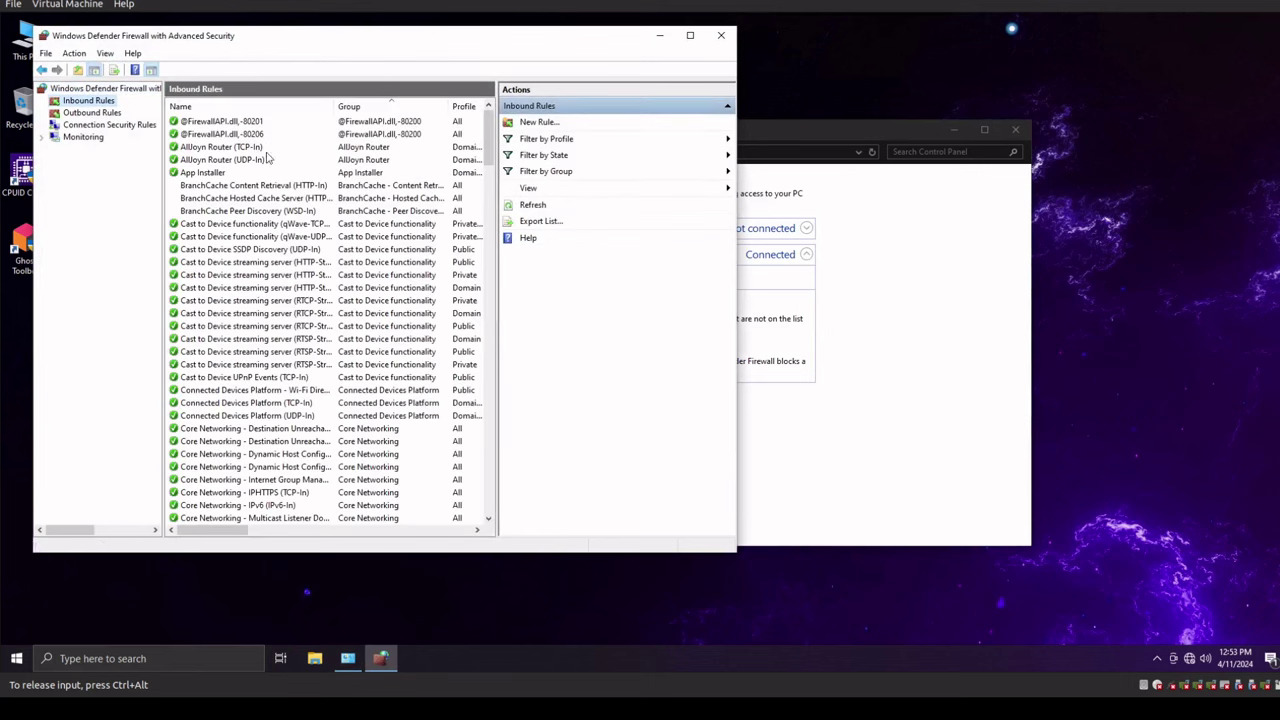
{"action": "left_click", "coordinate": [93, 112]}
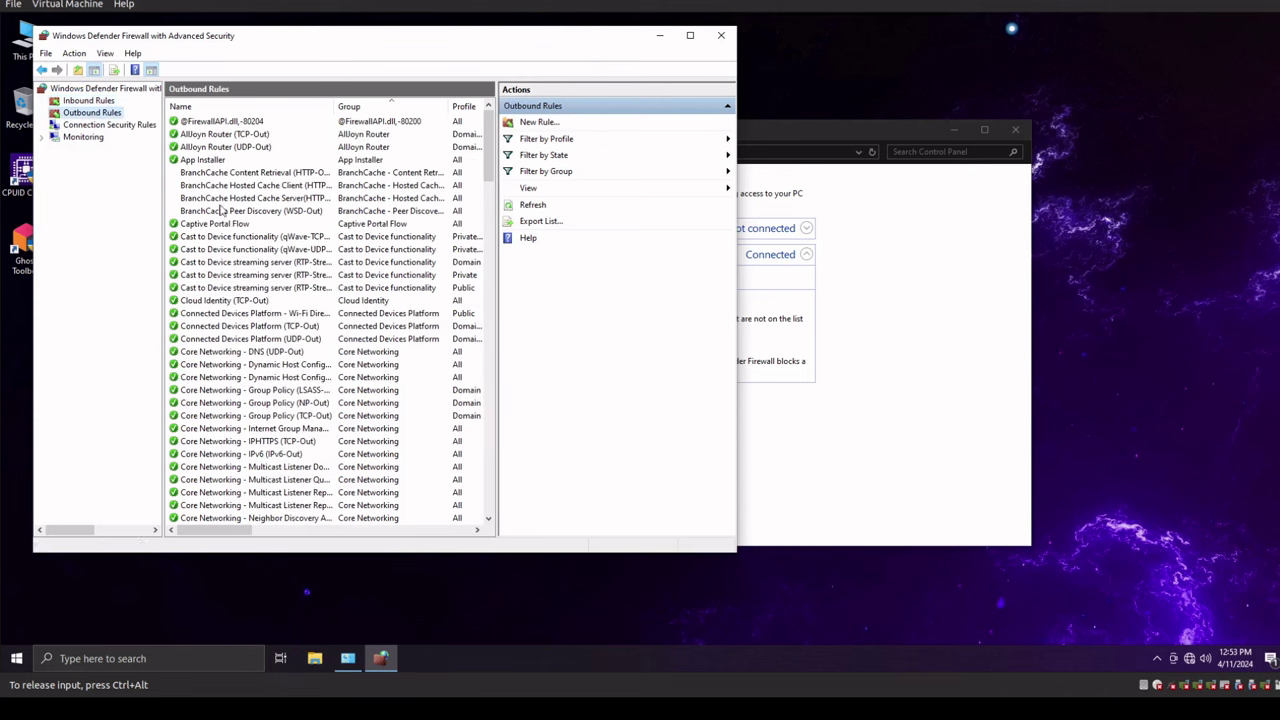
{"action": "left_click", "coordinate": [720, 35]}
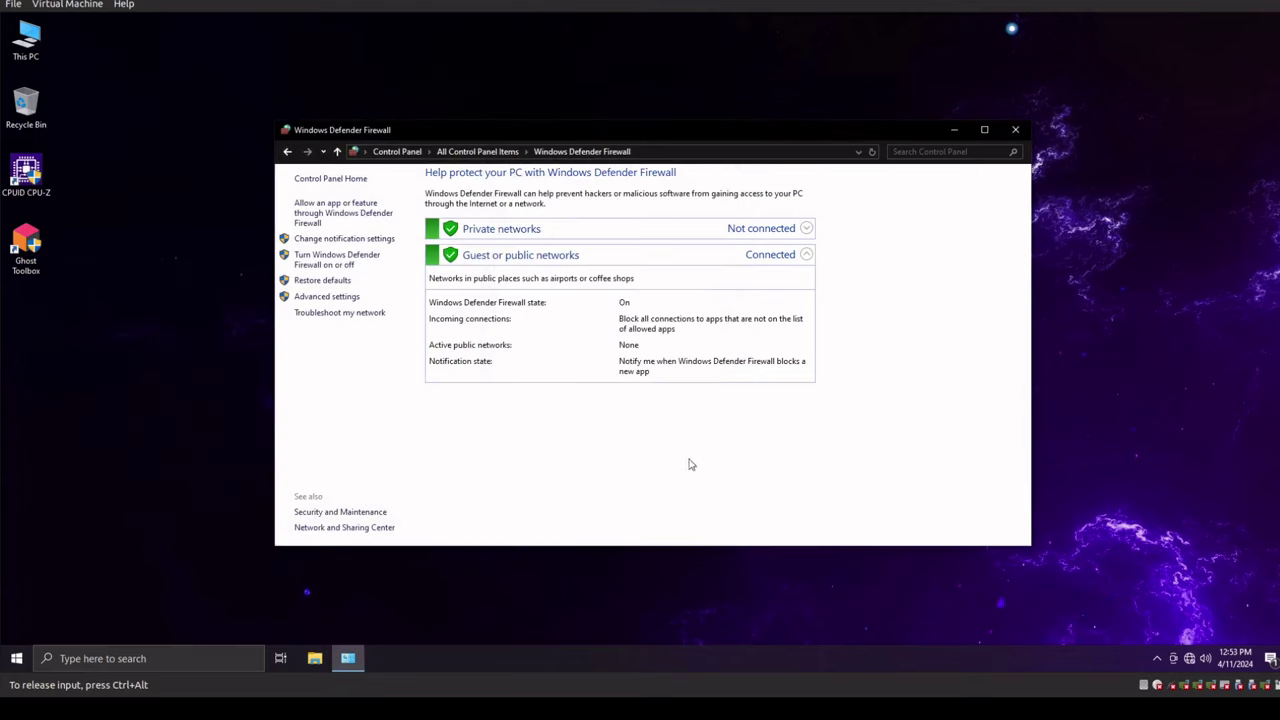
Close the Windows Defender Firewall window
{"action": "left_click", "coordinate": [1012, 130]}
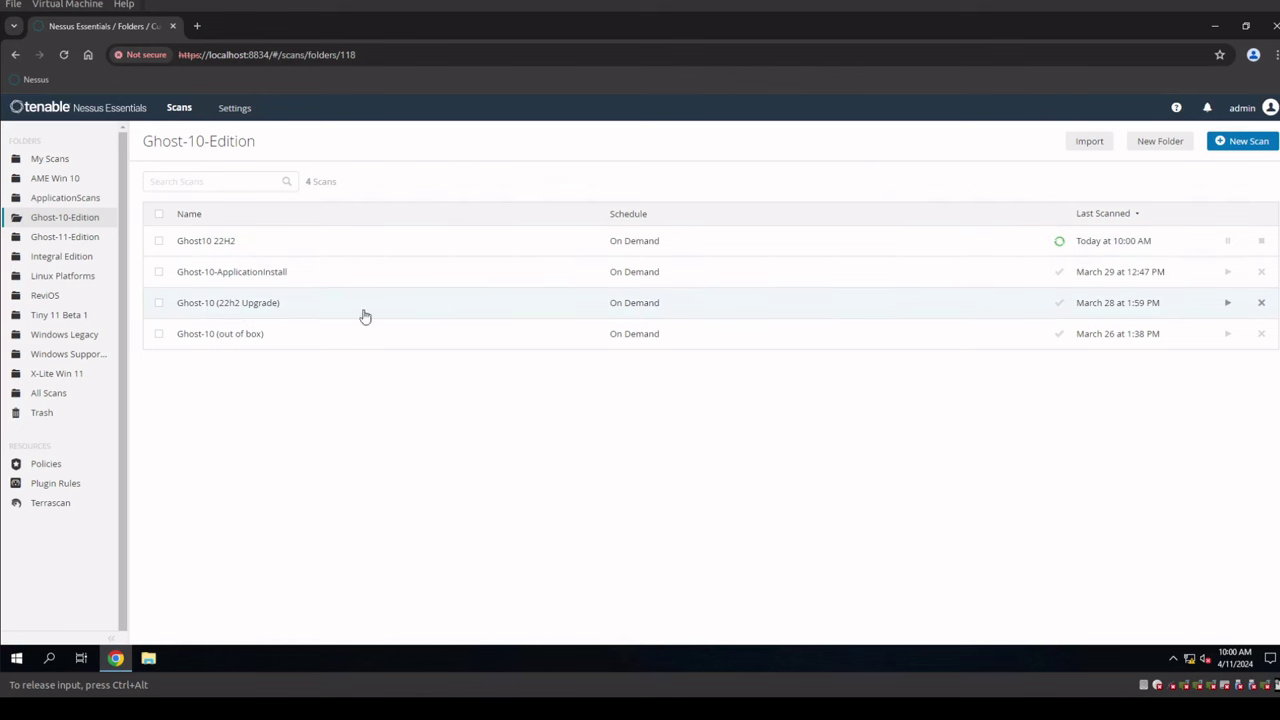
{"action": "left_click", "coordinate": [471, 311]}
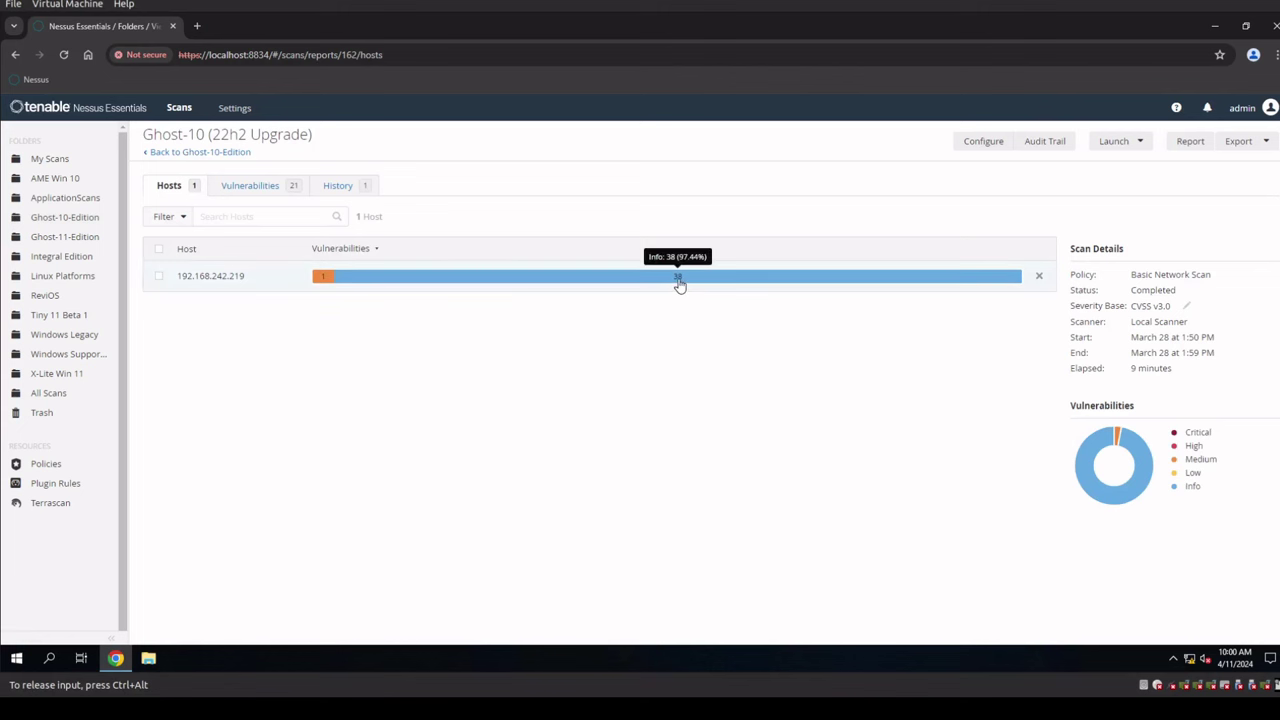
{"action": "mouse_move", "coordinate": [325, 284]}
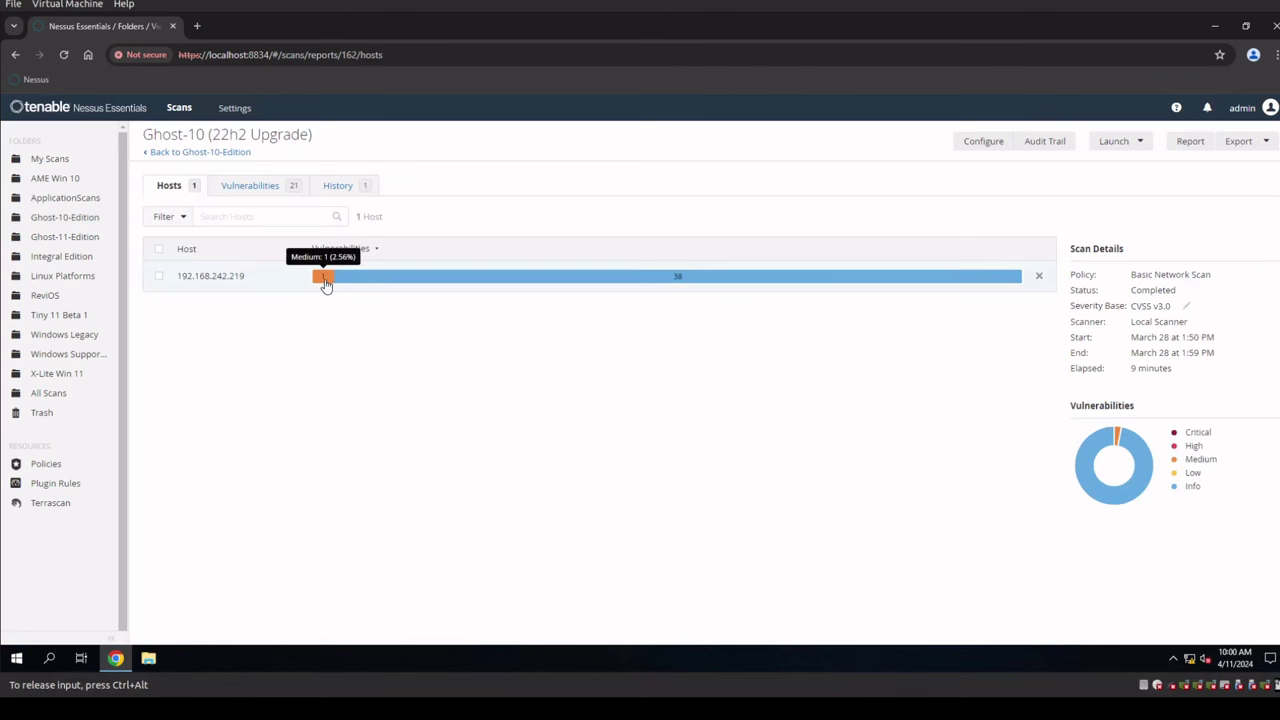
{"action": "left_click", "coordinate": [205, 155]}
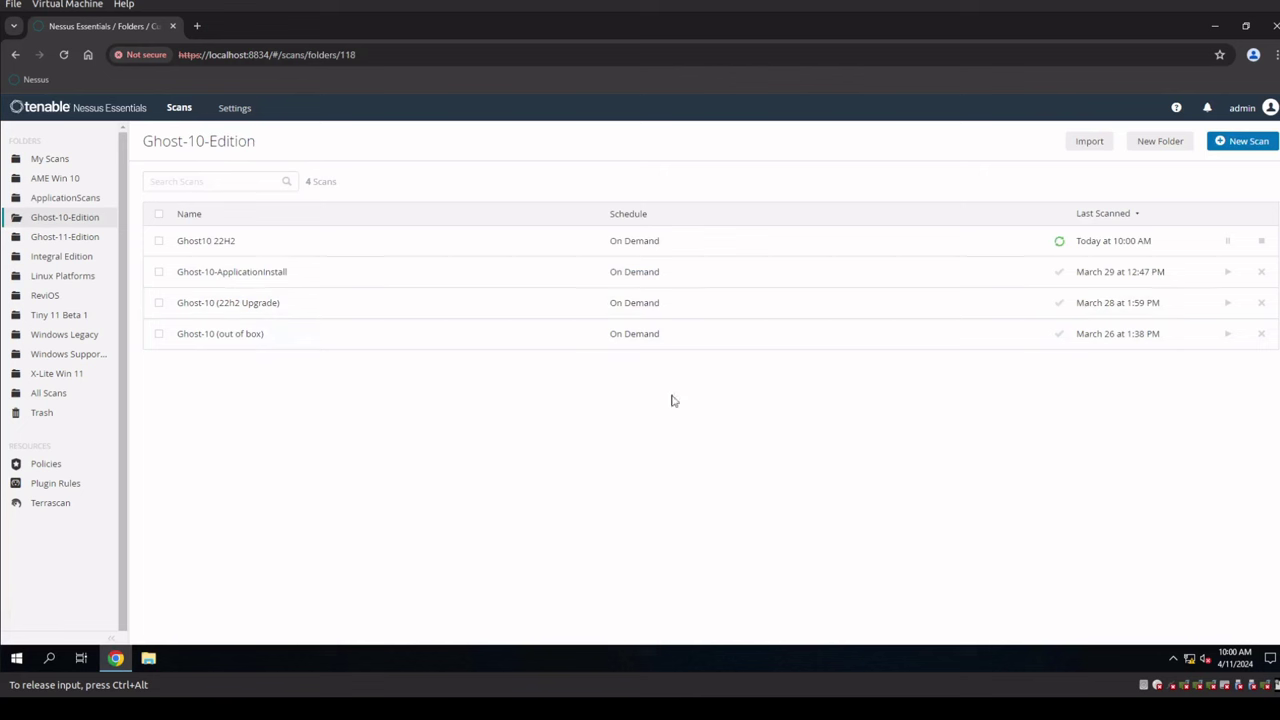
{"action": "left_click", "coordinate": [475, 350]}
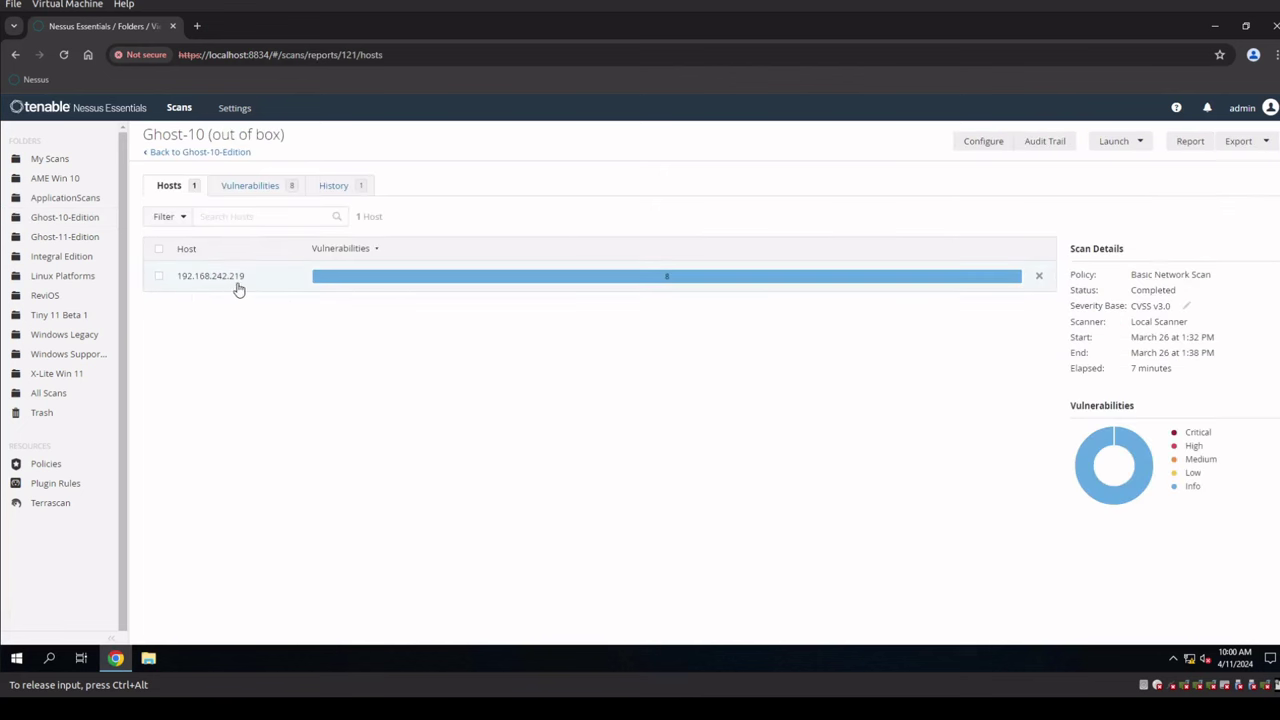
{"action": "mouse_move", "coordinate": [676, 286]}
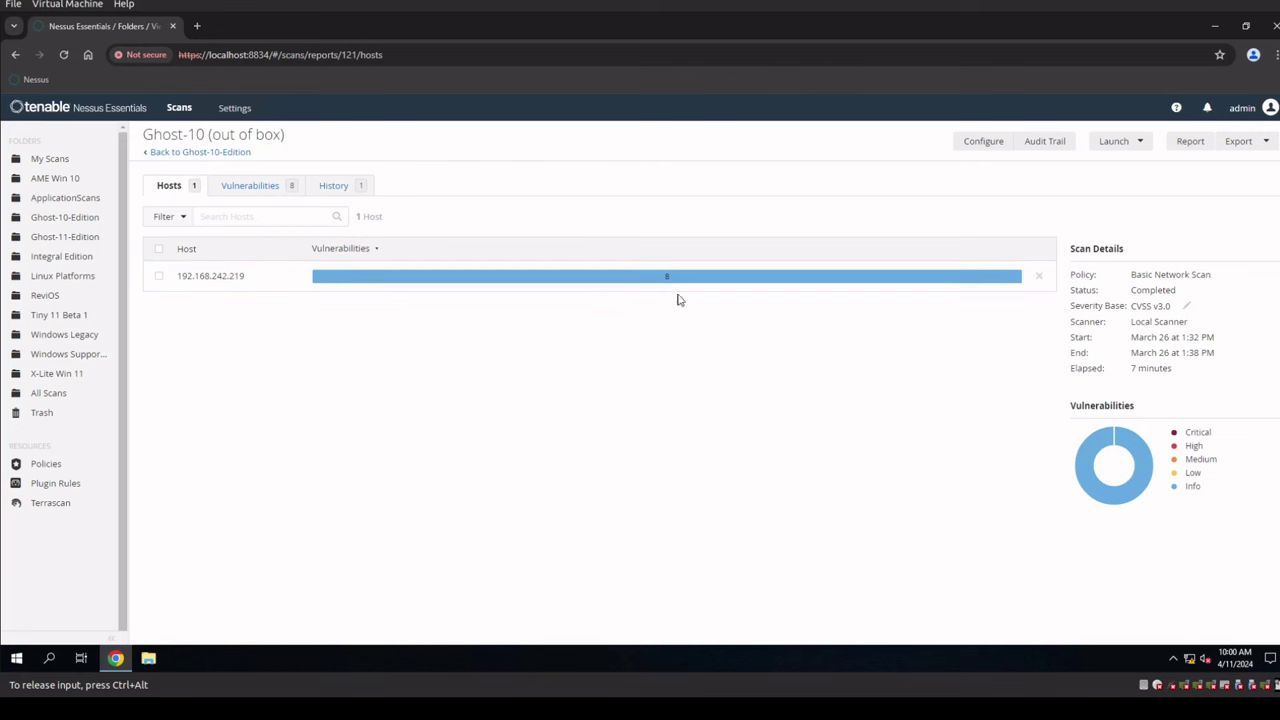
{"action": "left_click", "coordinate": [176, 152]}
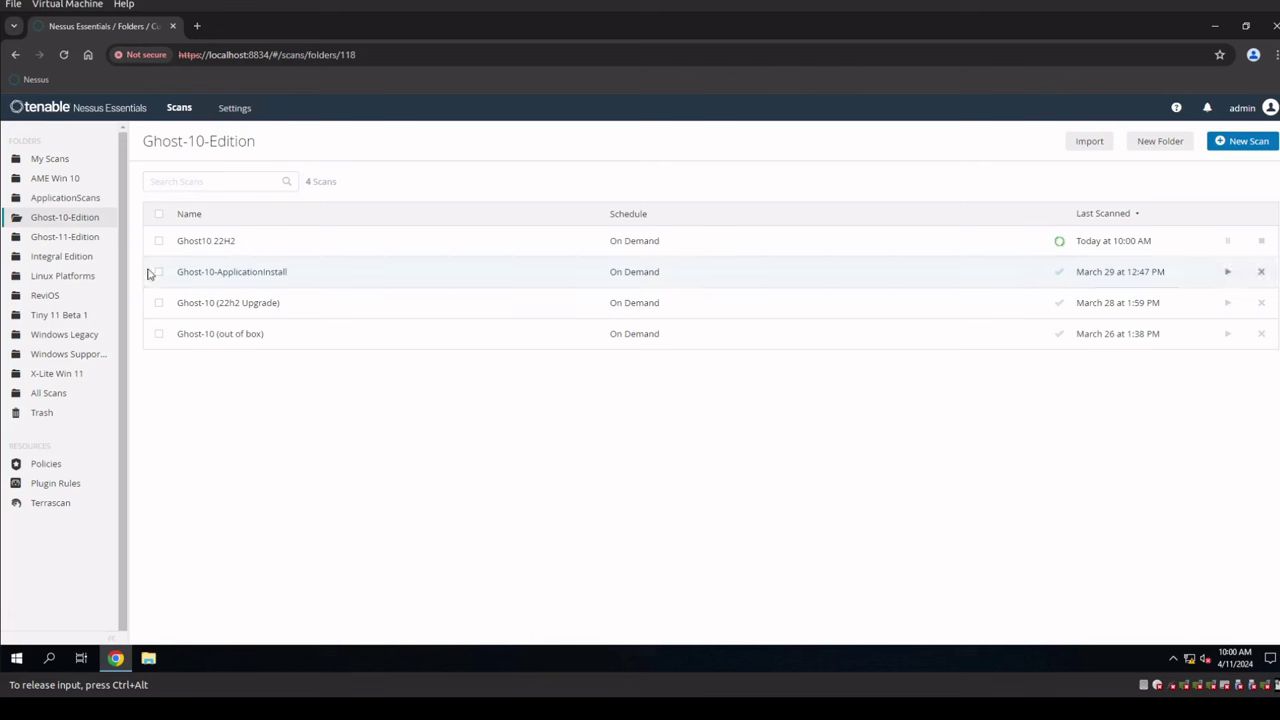
{"action": "left_click", "coordinate": [60, 356]}
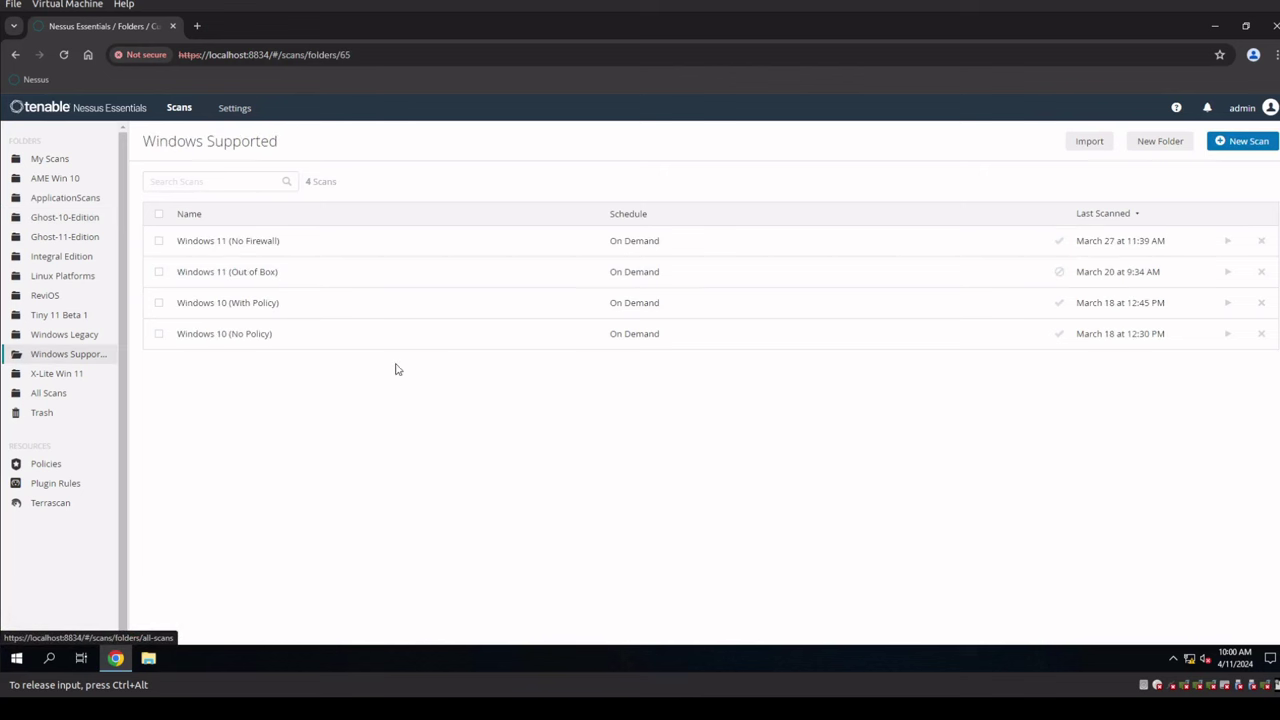
{"action": "left_click", "coordinate": [233, 341]}
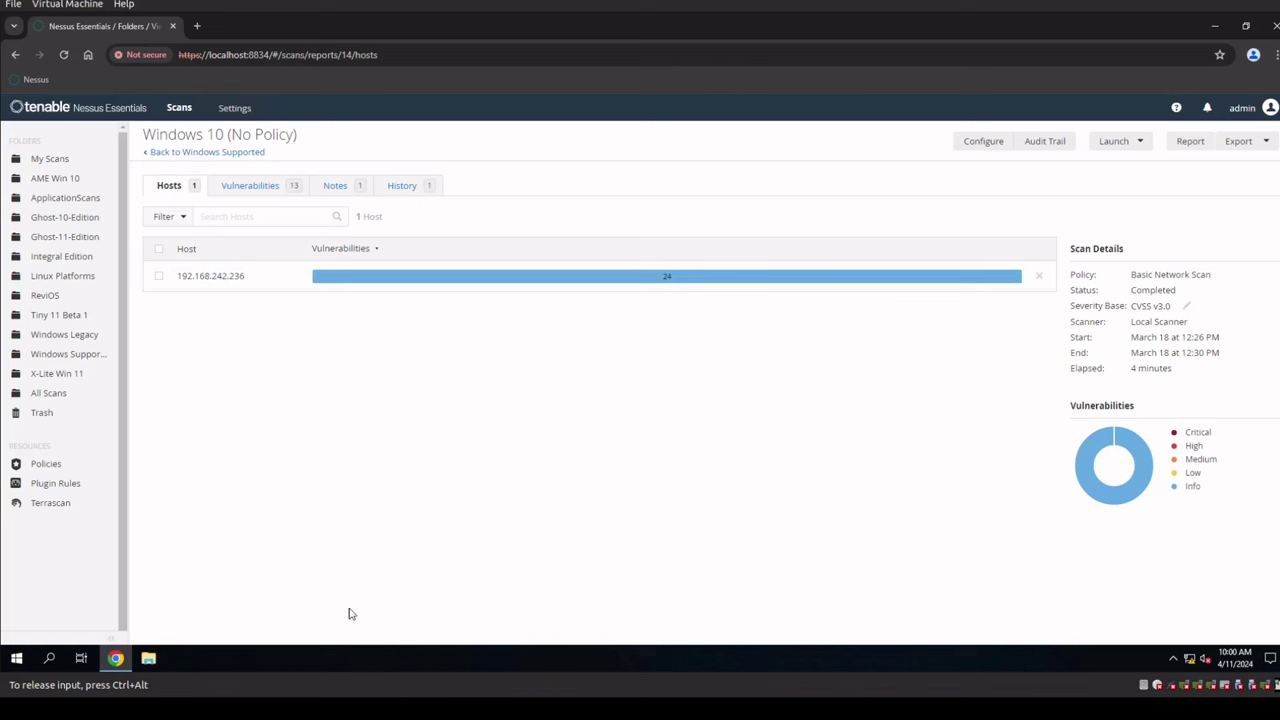
{"action": "mouse_move", "coordinate": [328, 279]}
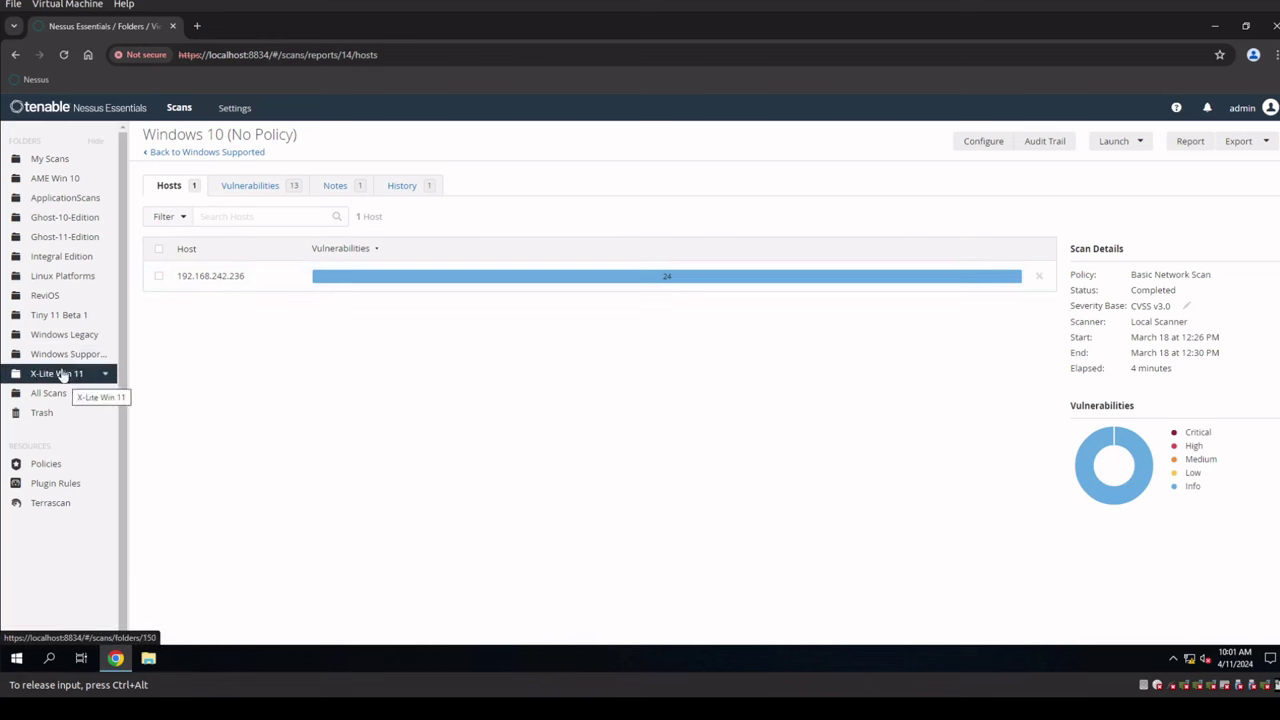
{"action": "left_click", "coordinate": [41, 226]}
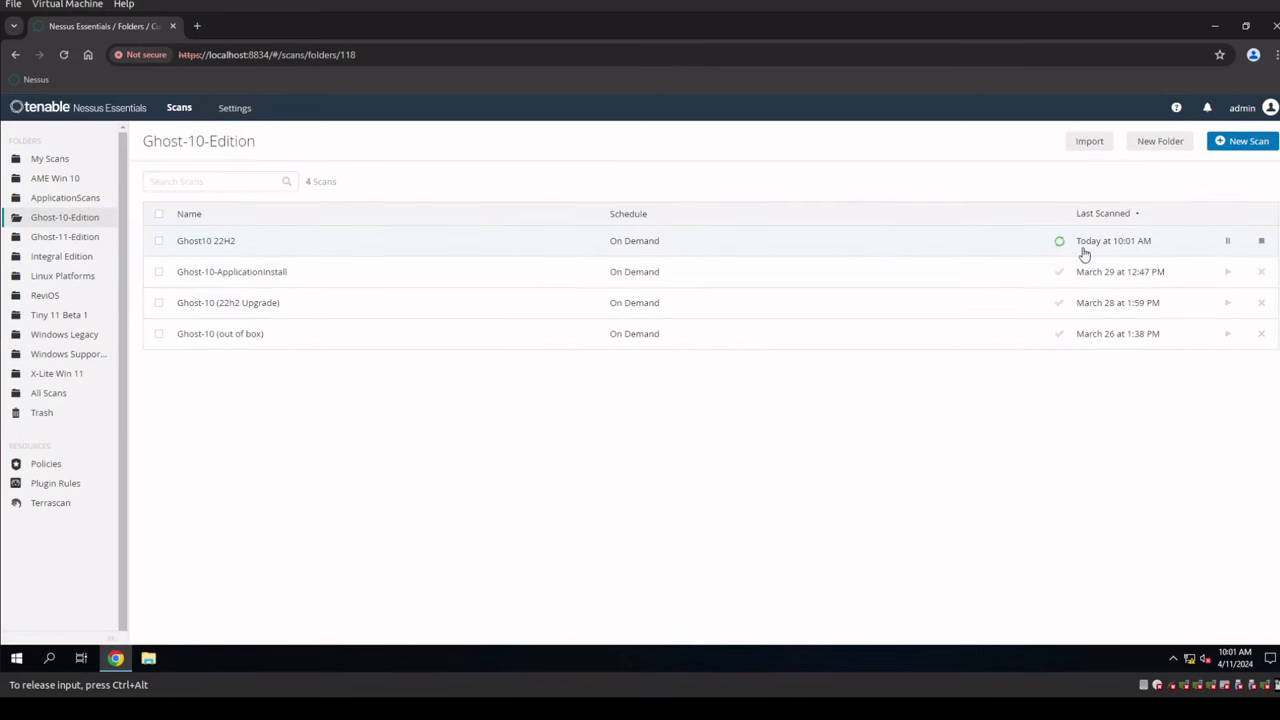
Open the running Ghost10 22H2 scan's Hosts report for 192.168.242.219
{"action": "left_click", "coordinate": [626, 244]}
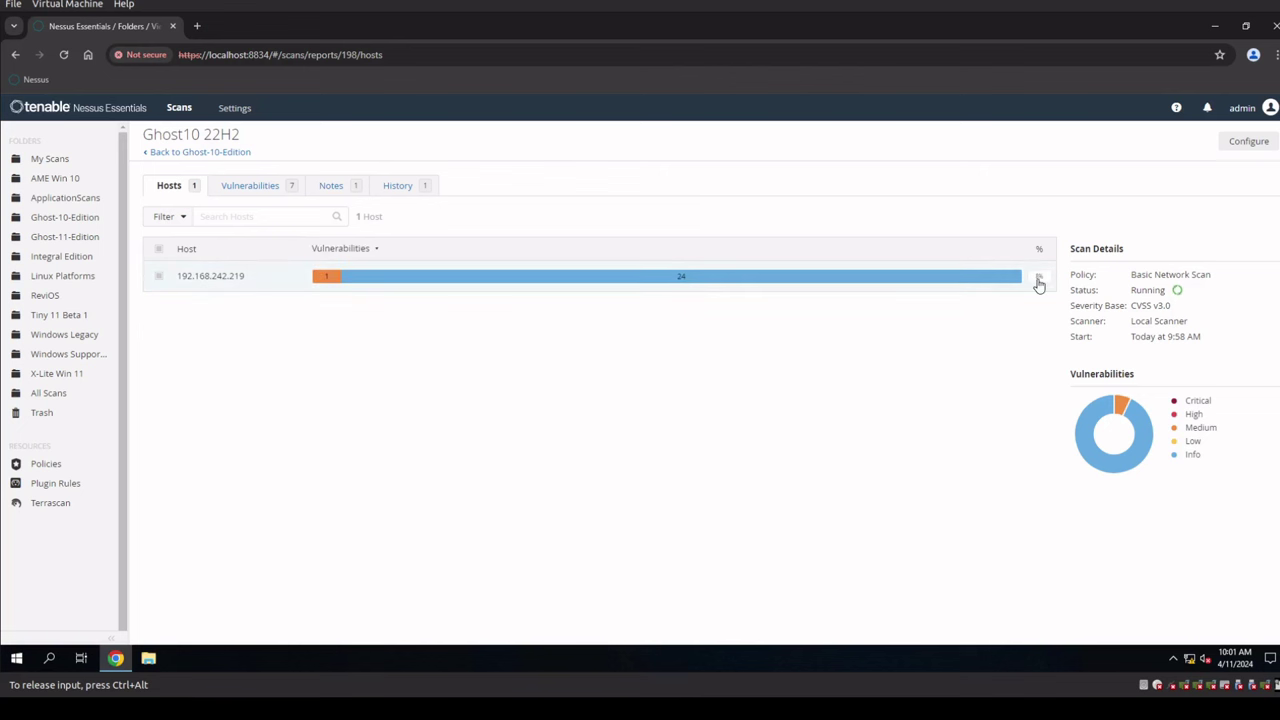
Return to the Ghost-10-Edition folder and open the Ghost-10 (out of box) report
{"action": "left_click", "coordinate": [200, 153]}
{"action": "left_click", "coordinate": [269, 336]}
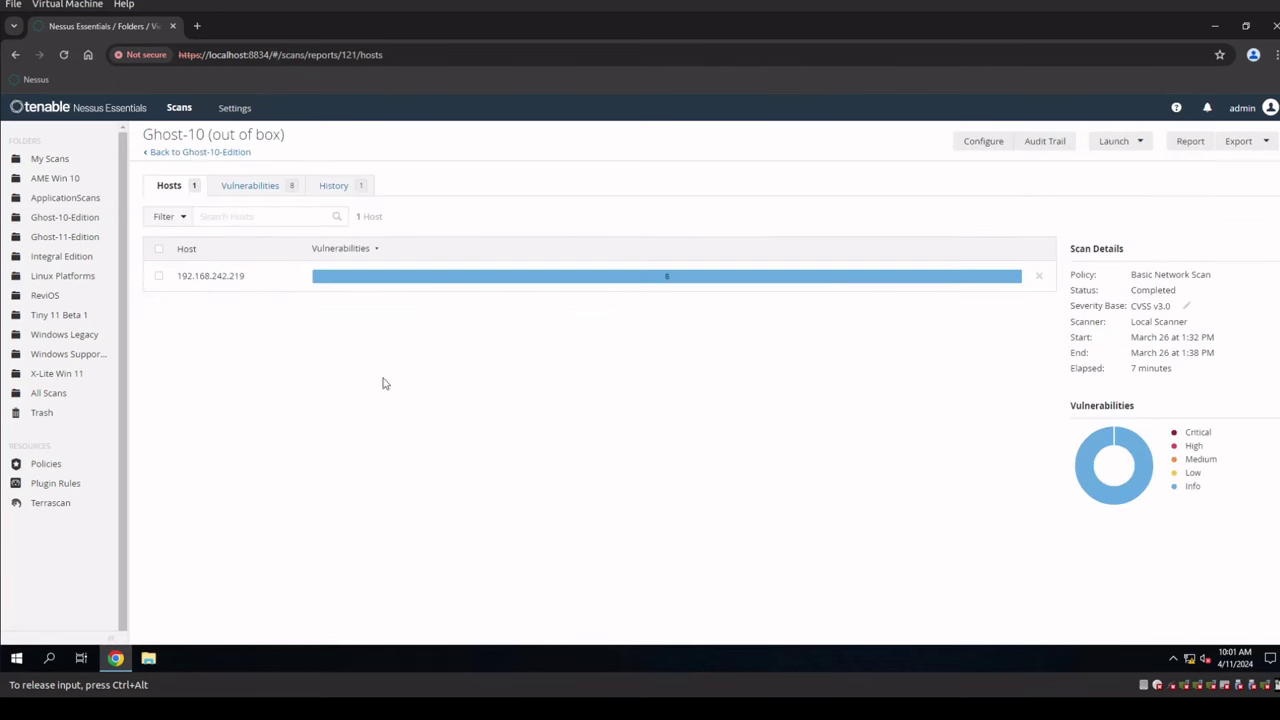